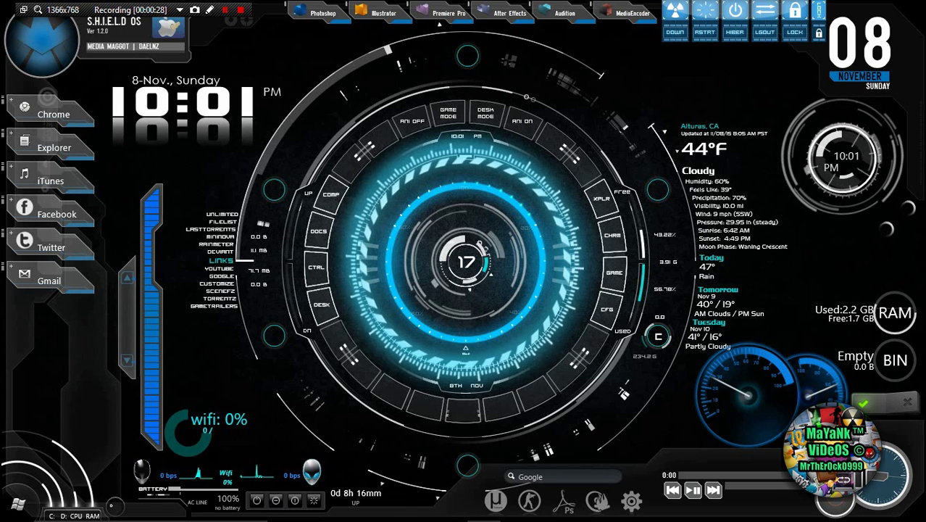
Open the Windows Settings page for choosing how updates are delivered, within the advanced options of Update & security
key(super)
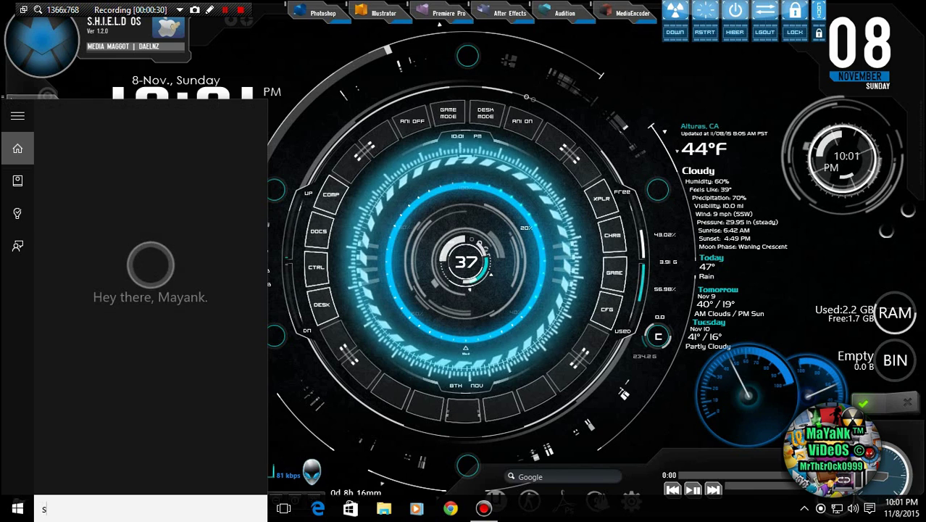
text(settings)
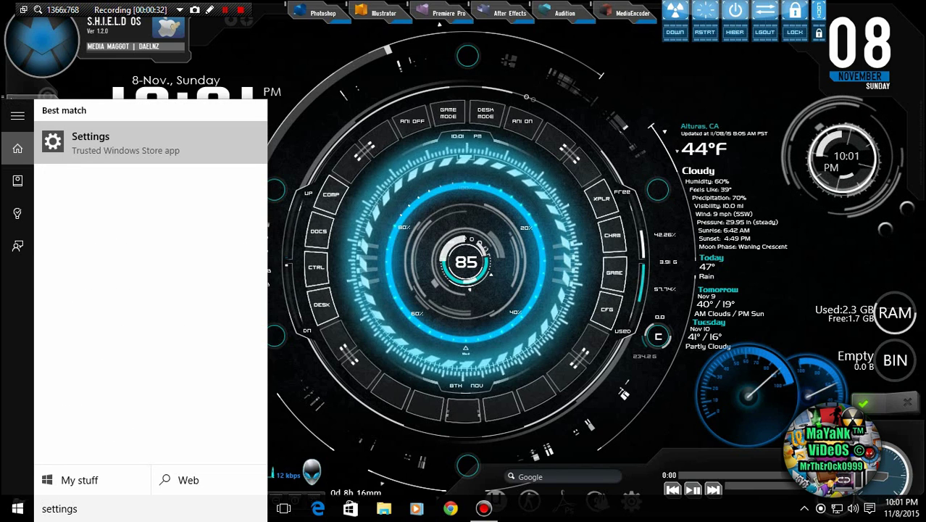
key(Return)
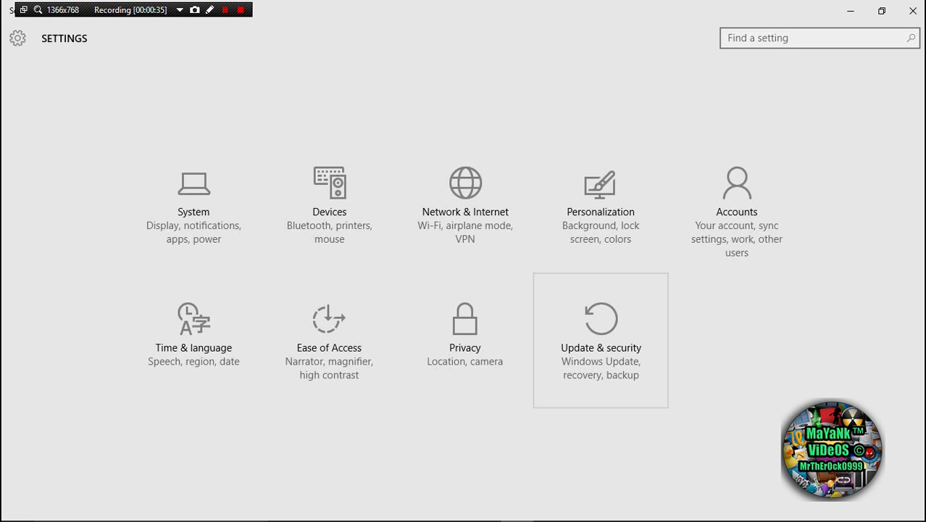
click(601, 333)
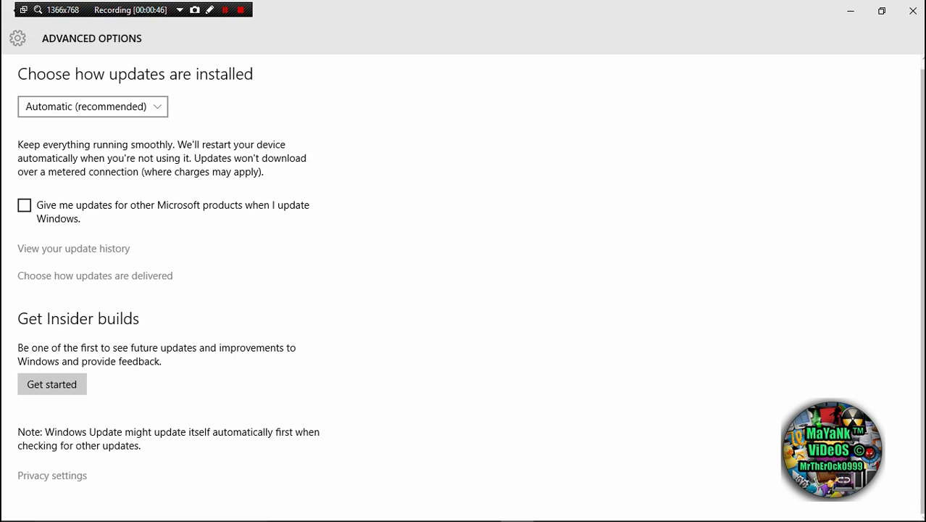
click(95, 276)
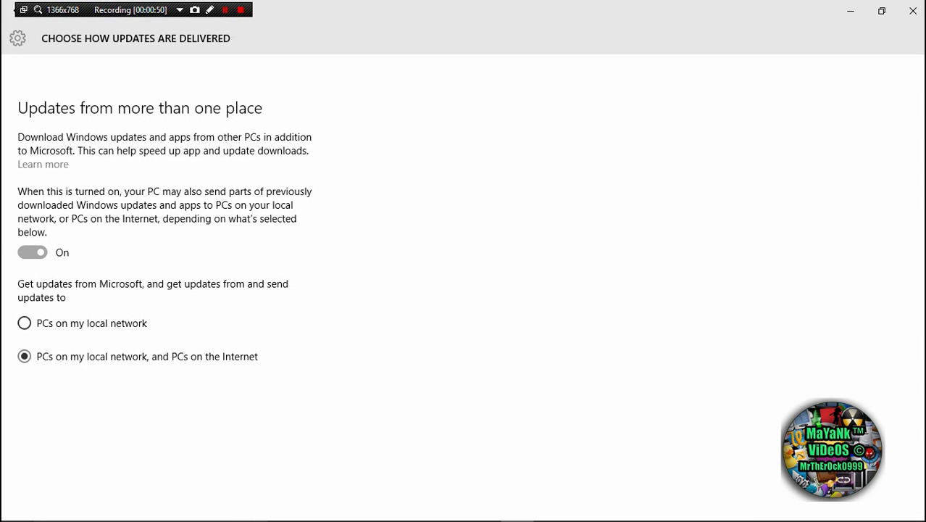
Turn off updates from more than one place and close the Settings window
click(32, 252)
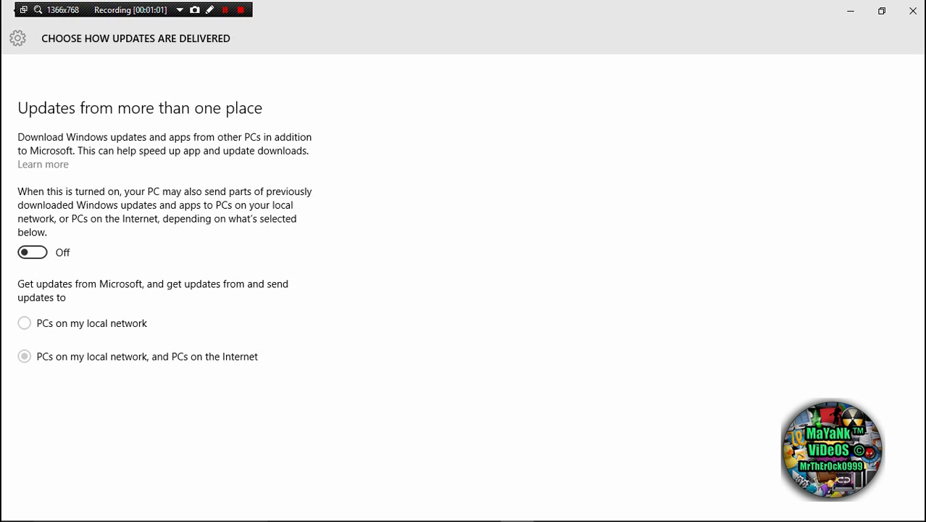
click(32, 252)
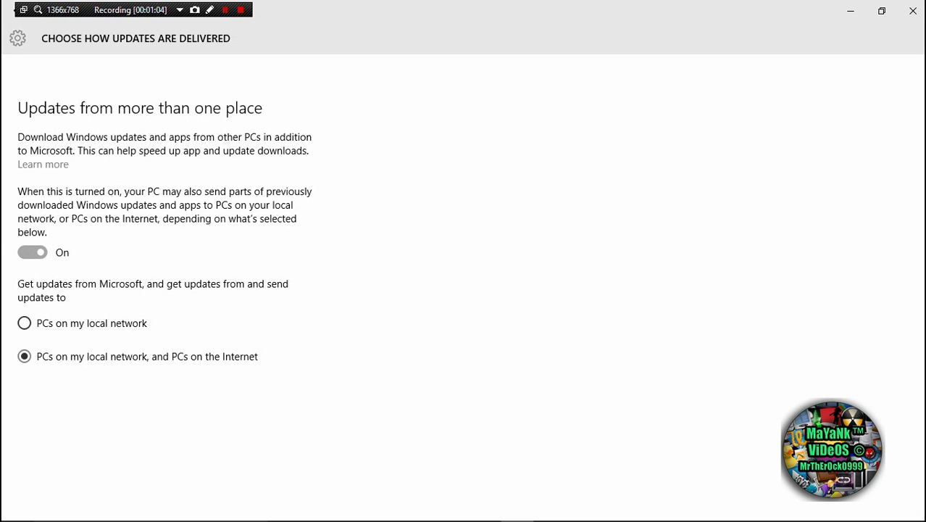
click(33, 252)
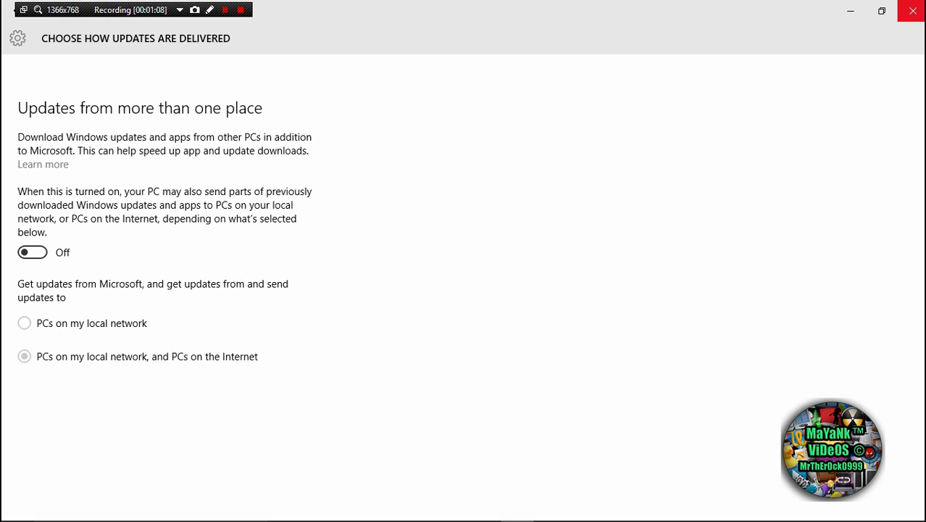
click(913, 10)
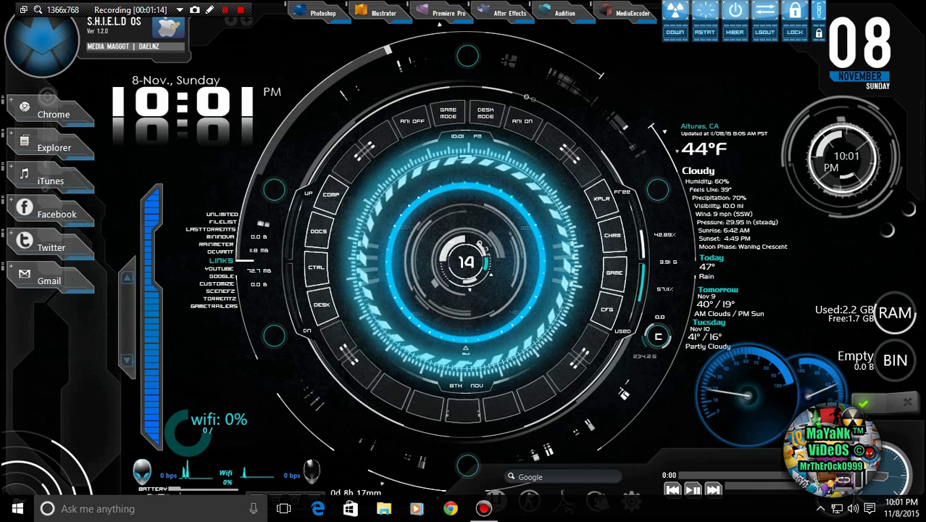
Search Windows for "services" and open the Services desktop app
click(109, 508)
text(service)
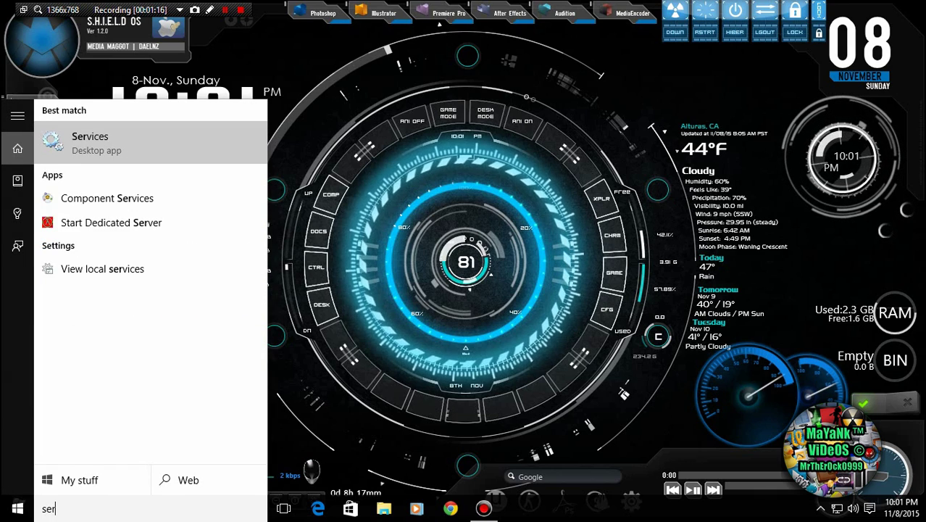
text(s)
key(Return)
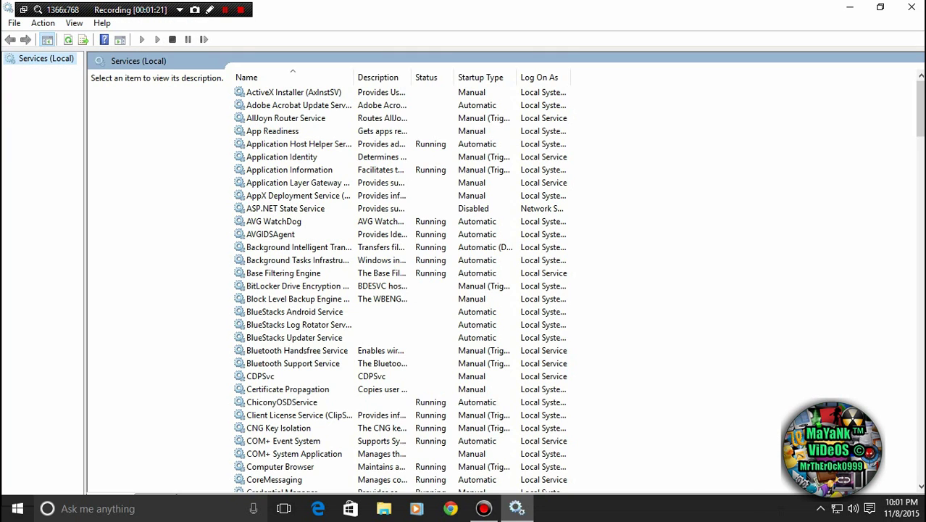
Examine processes with network activity in Resource Monitor, reached through Task Manager's performance view, and close both windows
right_click(577, 508)
click(625, 466)
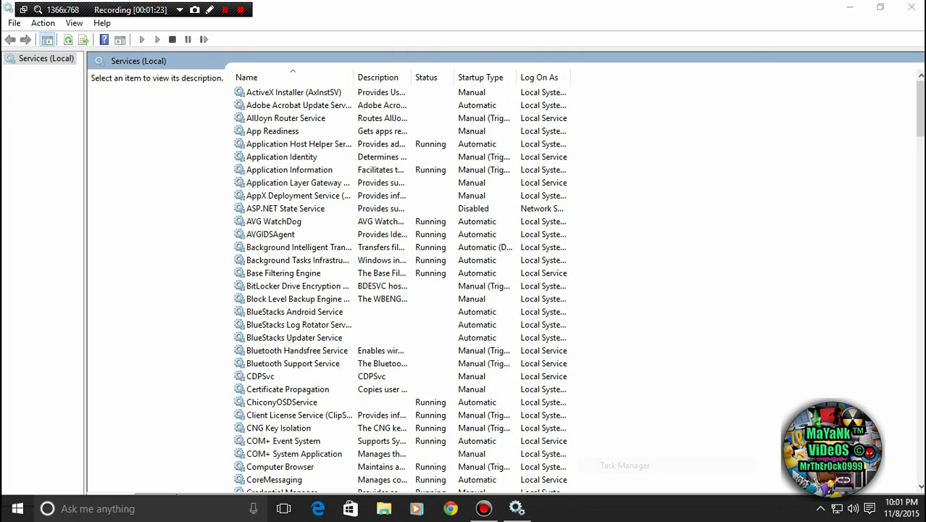
click(396, 79)
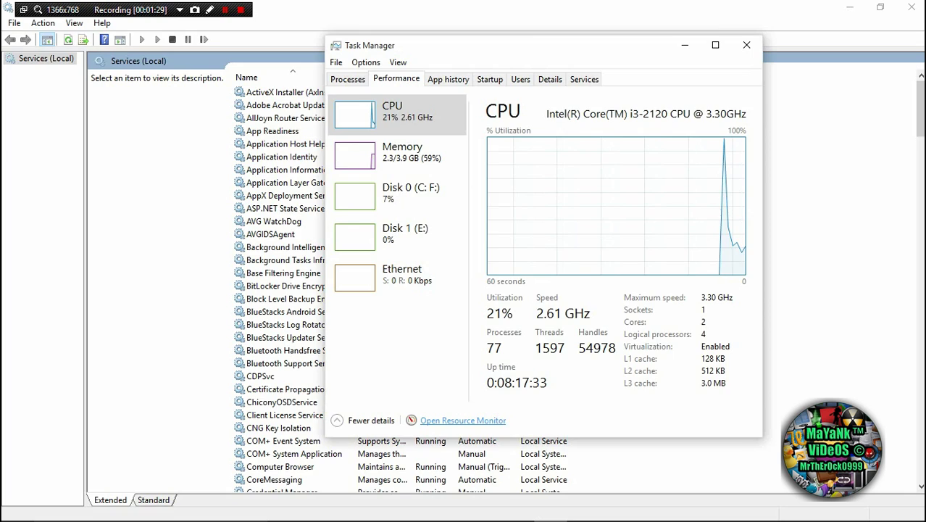
click(464, 421)
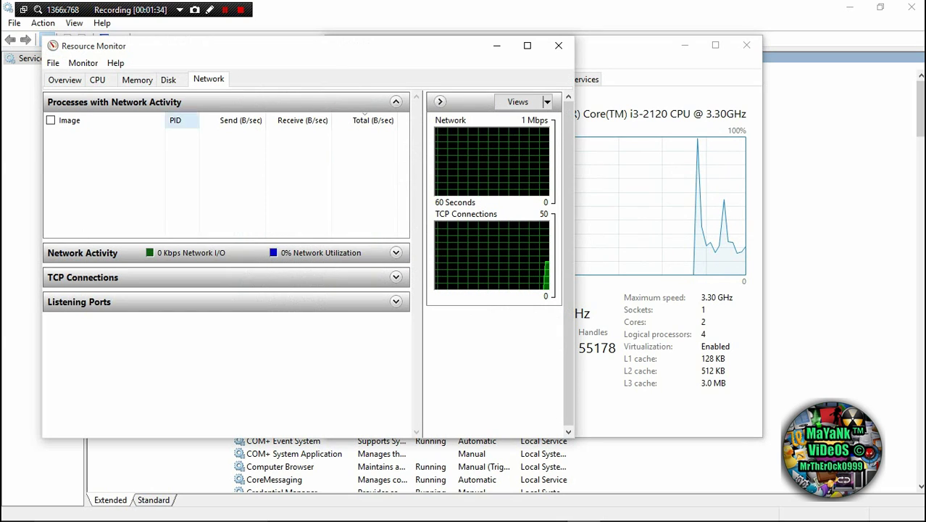
click(527, 46)
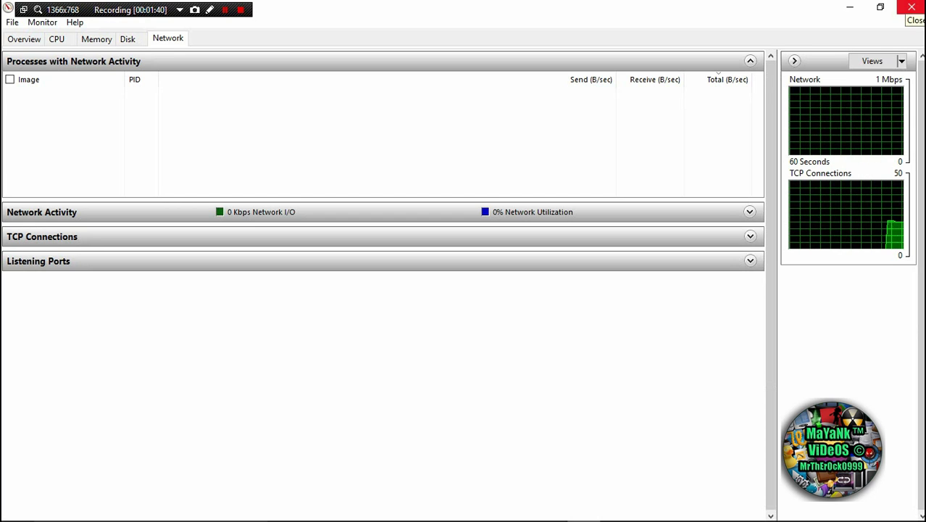
click(912, 7)
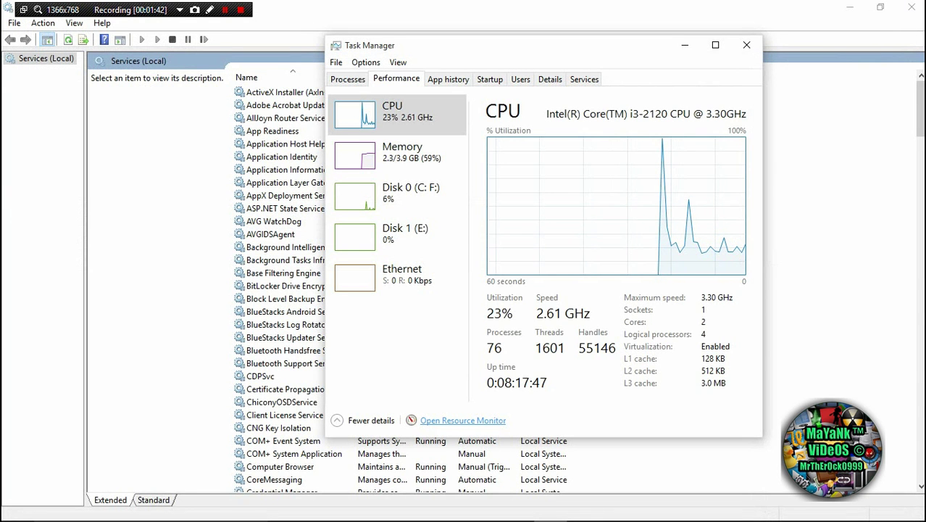
click(747, 45)
Set the Background Intelligent Transfer Service's startup type to Disabled, stop the service, and apply the change
scroll(471, 283, down, 5)
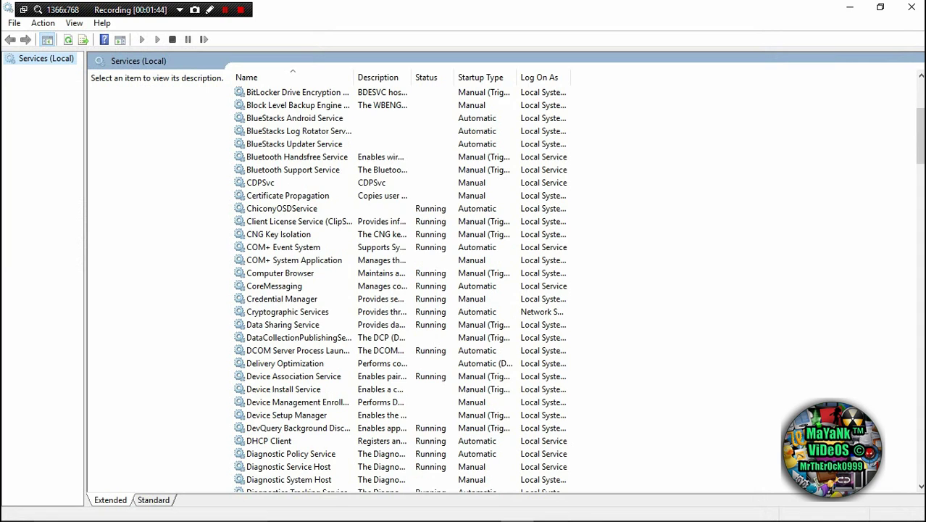
scroll(472, 283, up, 2)
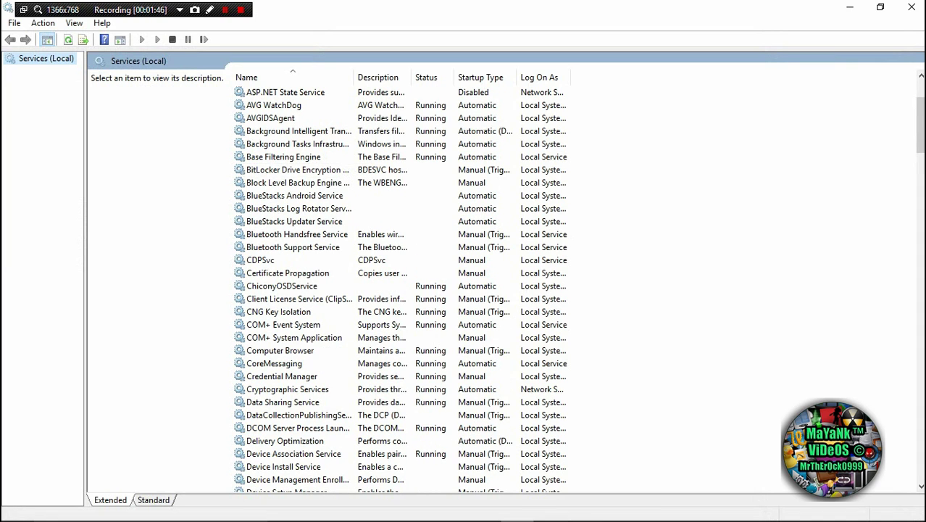
double_click(299, 131)
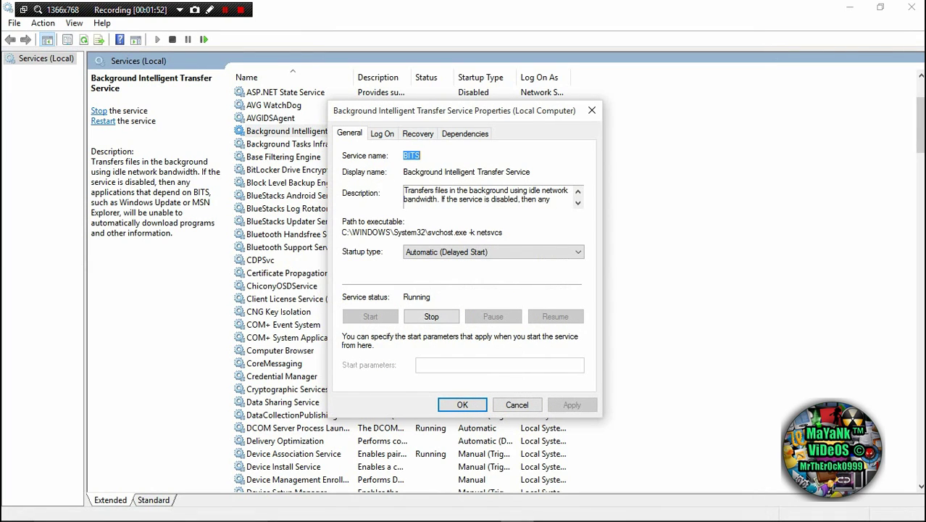
drag(455, 110, 399, 108)
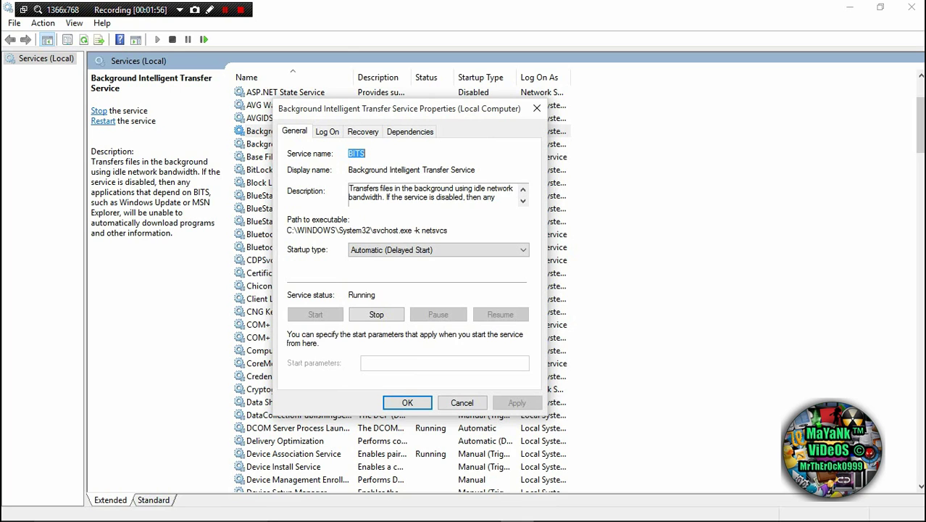
drag(400, 108, 352, 89)
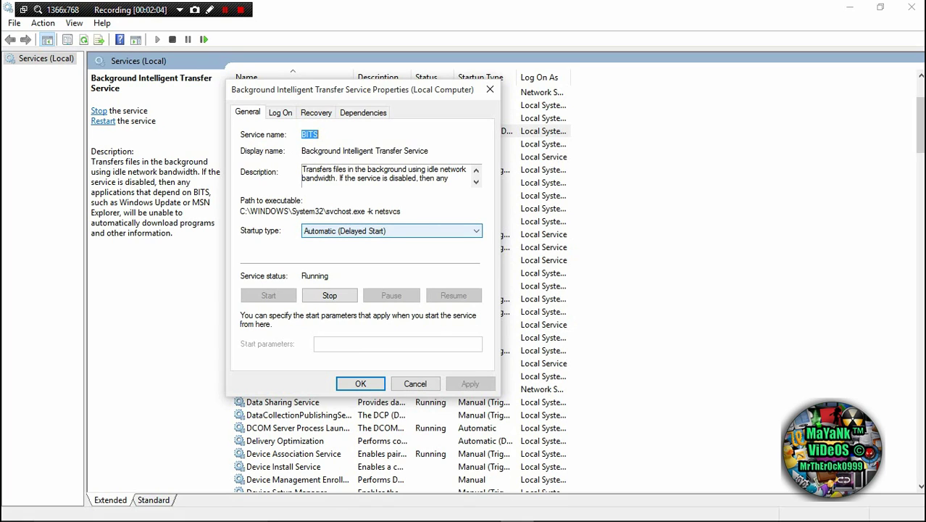
click(391, 231)
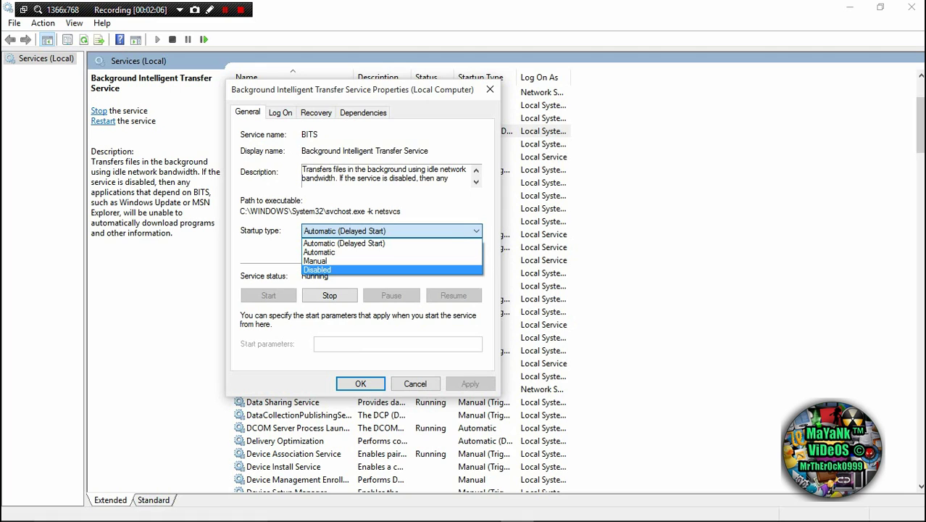
click(317, 269)
click(329, 295)
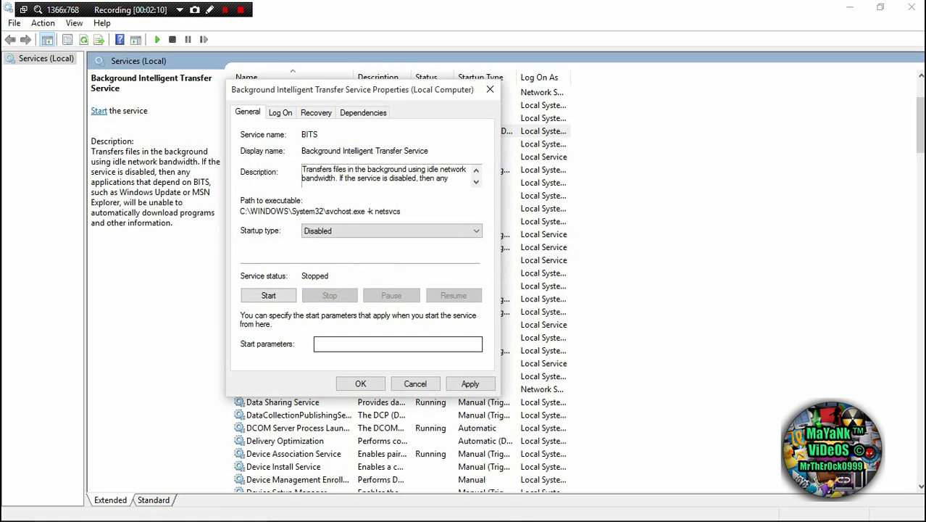
click(470, 383)
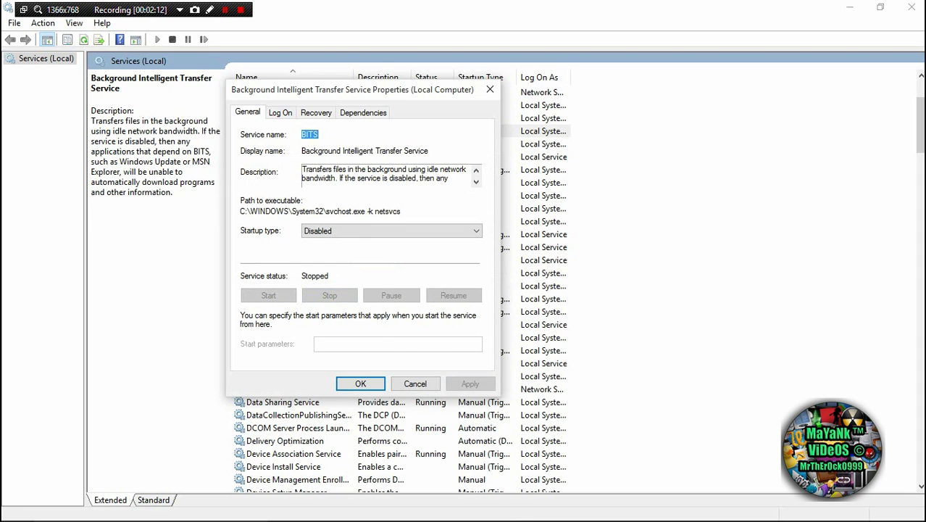
key(Return)
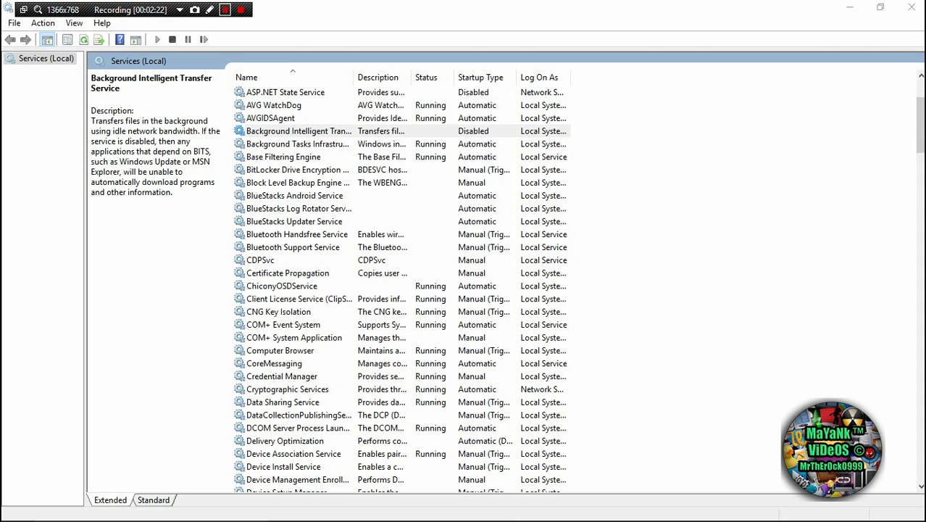
Set the Background Intelligent Transfer Service's startup type to Automatic (Delayed Start), apply it, and start the service
right_click(300, 132)
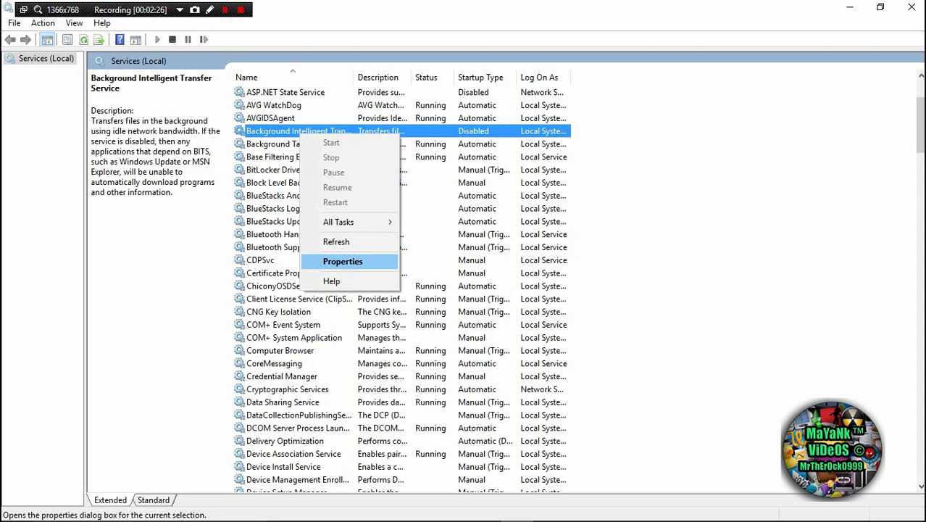
key(Return)
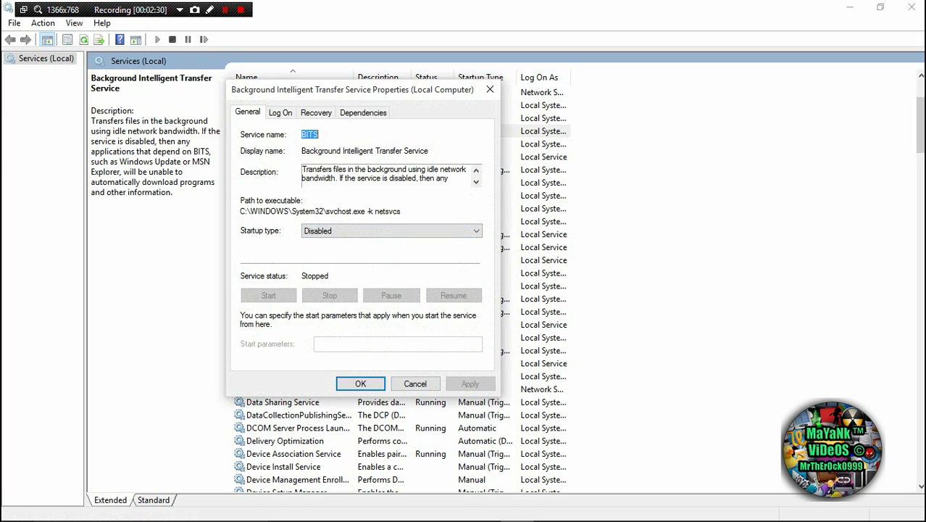
click(392, 231)
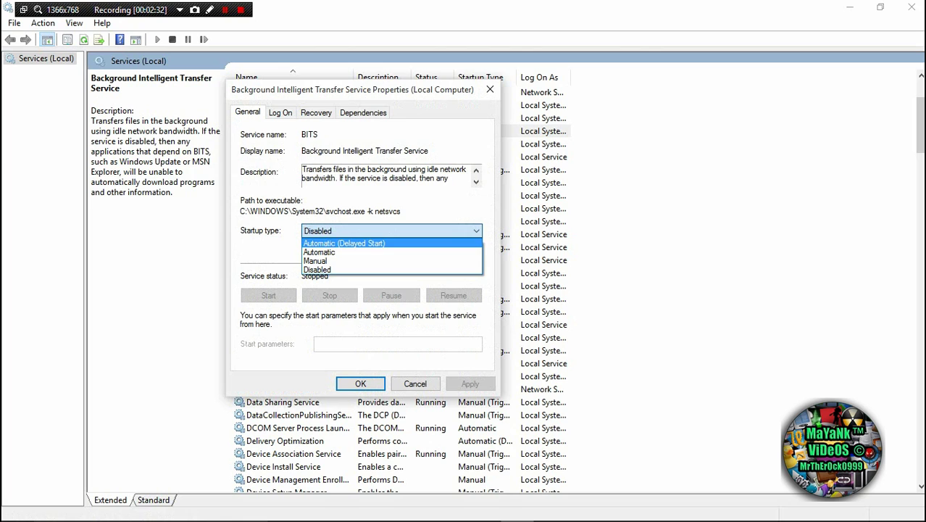
click(363, 243)
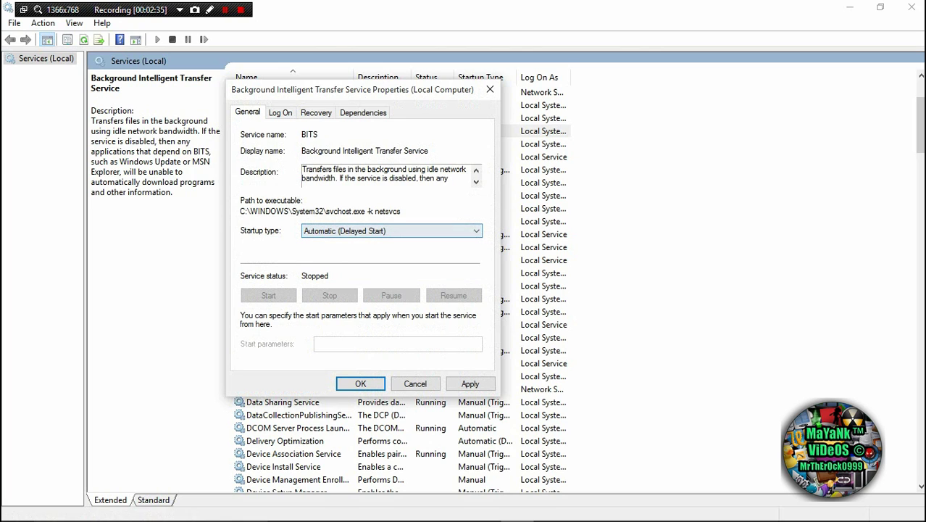
click(471, 384)
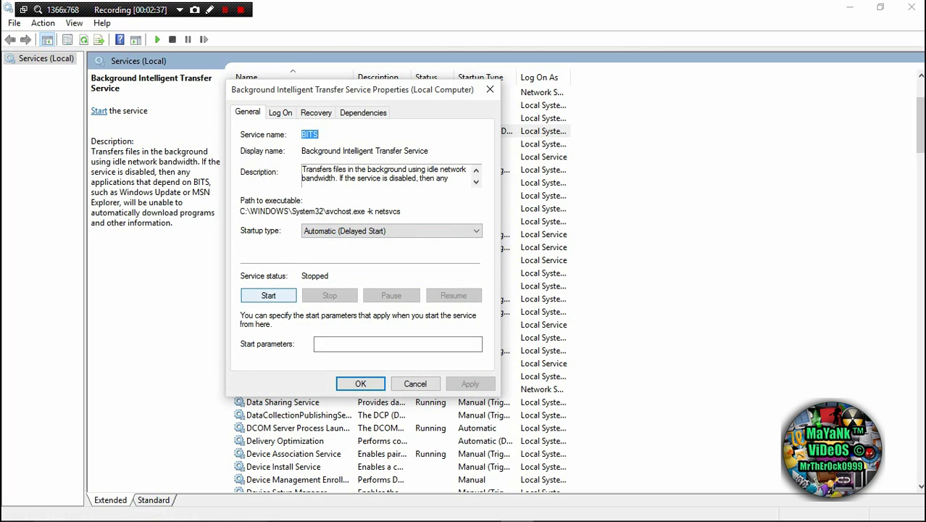
click(269, 296)
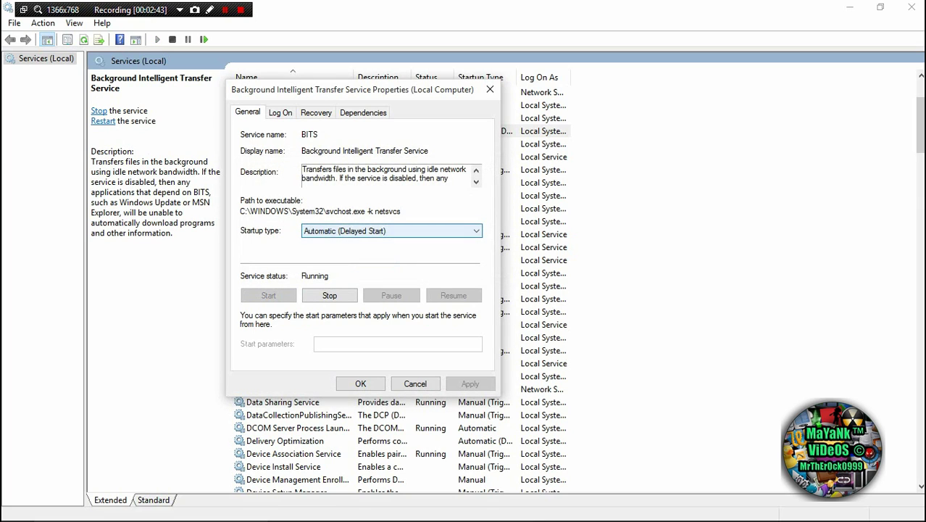
Return the Background Intelligent Transfer Service's startup type to Disabled, stop it again, and save its properties
click(392, 231)
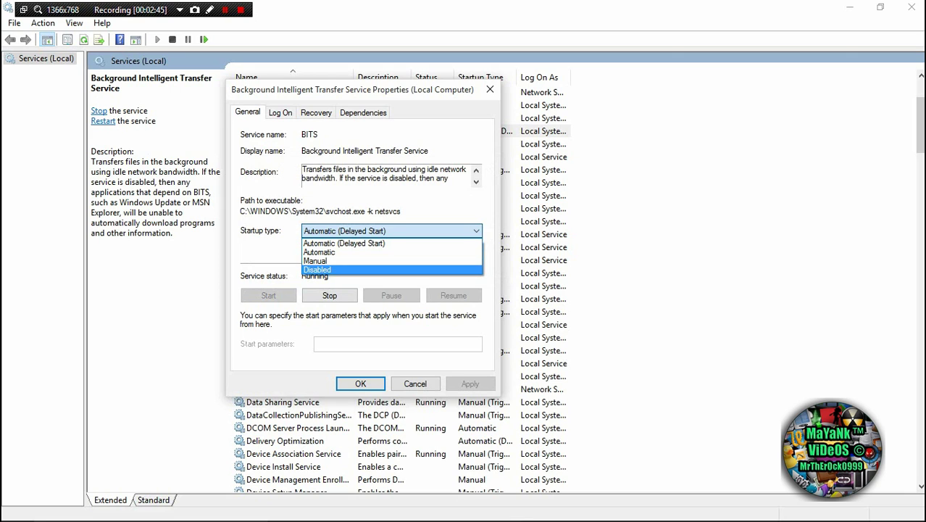
click(318, 270)
click(330, 295)
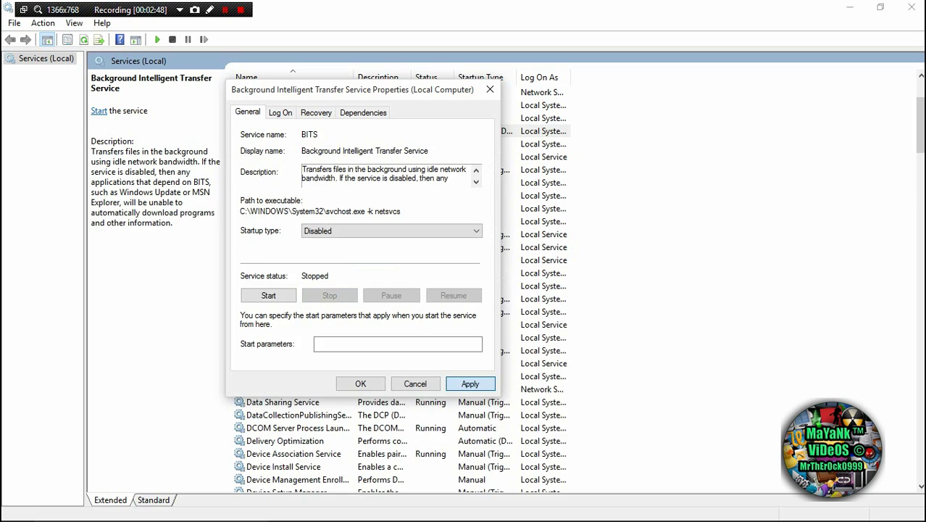
click(470, 383)
click(360, 383)
Choose Disabled as the Adobe Acrobat Update Service's startup type, and close its properties without saving
scroll(406, 270, up, 3)
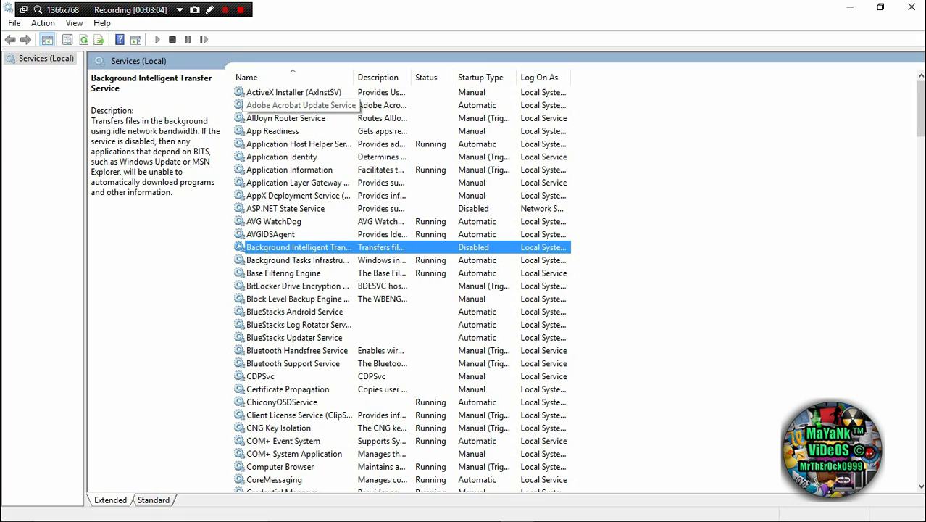
click(299, 105)
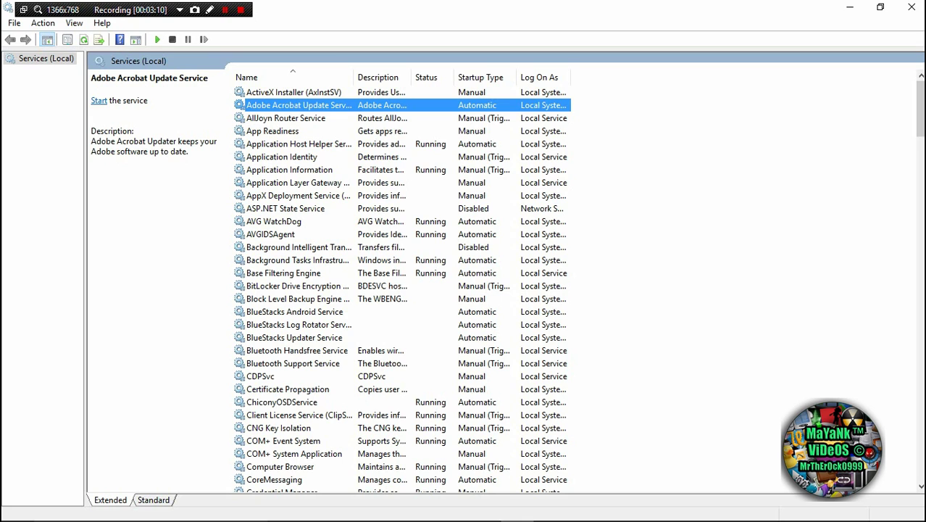
right_click(246, 105)
click(318, 233)
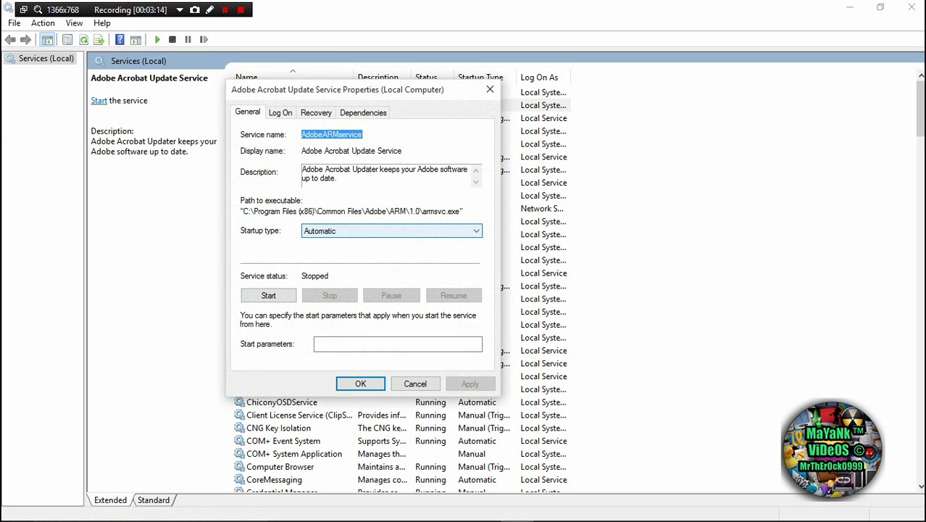
click(323, 232)
click(318, 269)
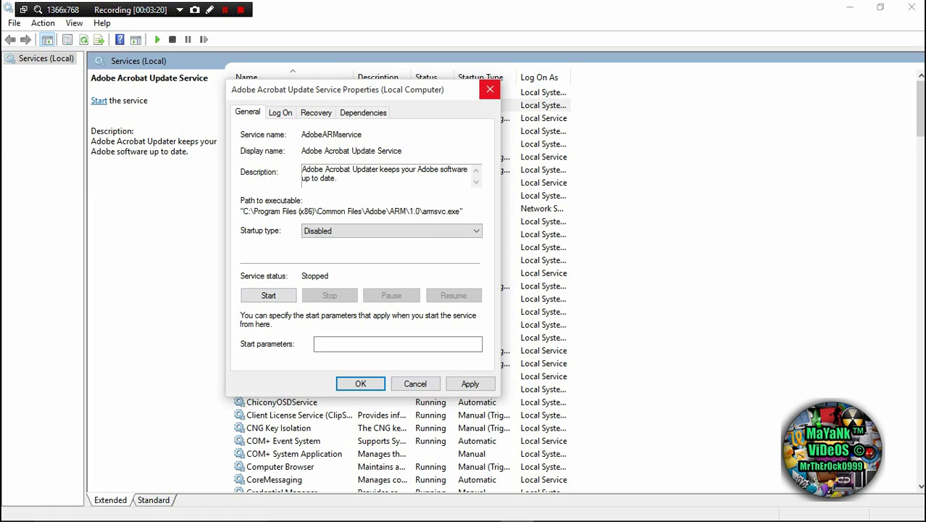
click(490, 90)
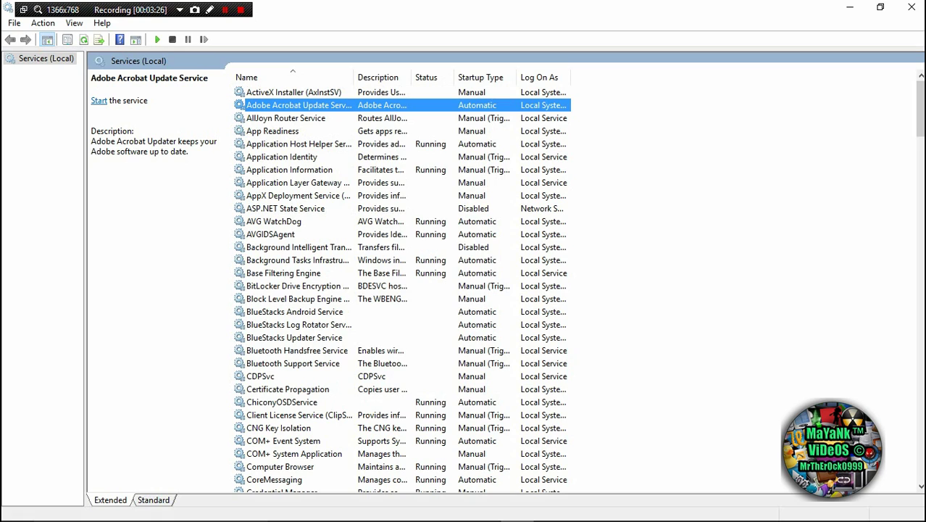
Set the Windows Update service's startup type to Automatic, apply it, start the service, and close its properties
click(298, 196)
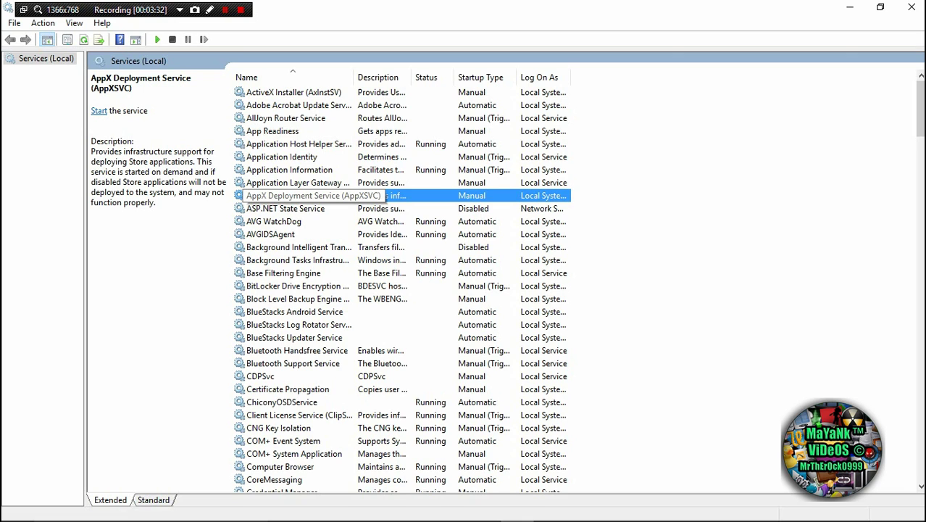
key(w)
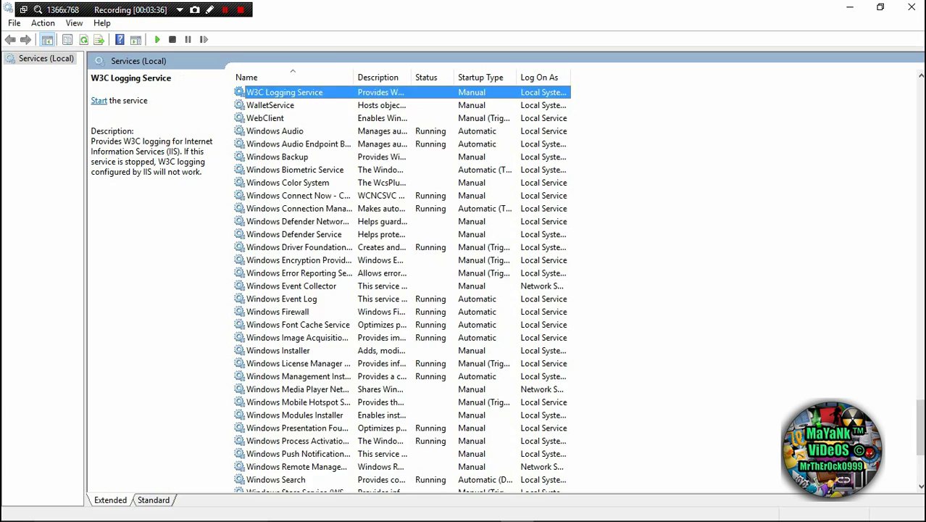
scroll(403, 290, down, 3)
click(277, 402)
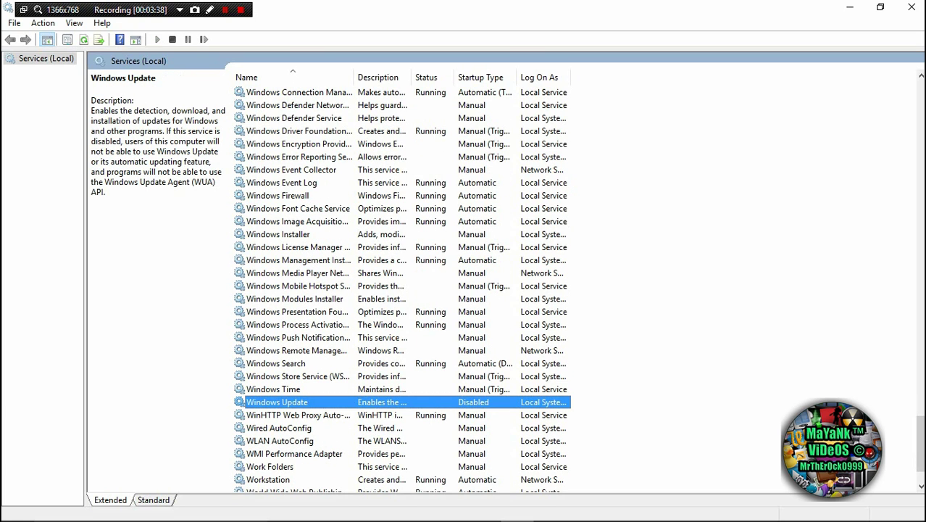
right_click(328, 402)
click(363, 370)
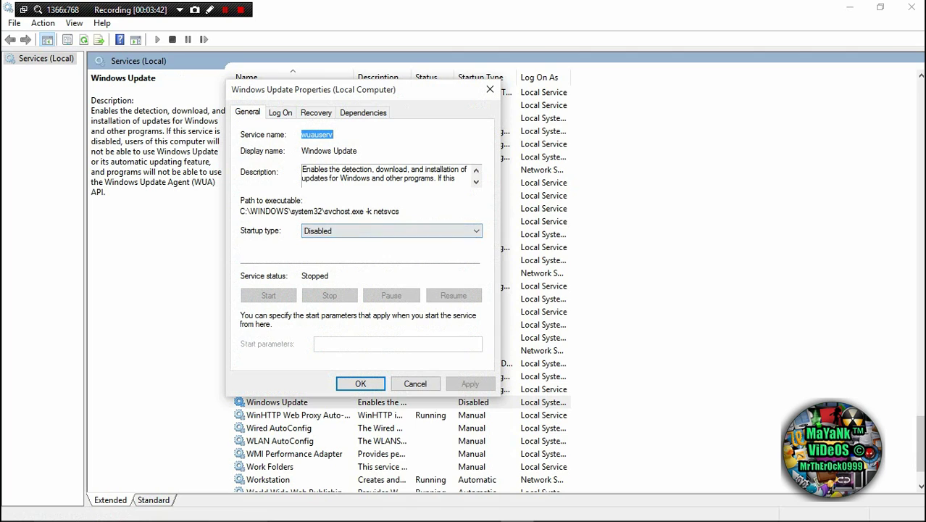
click(392, 230)
click(363, 252)
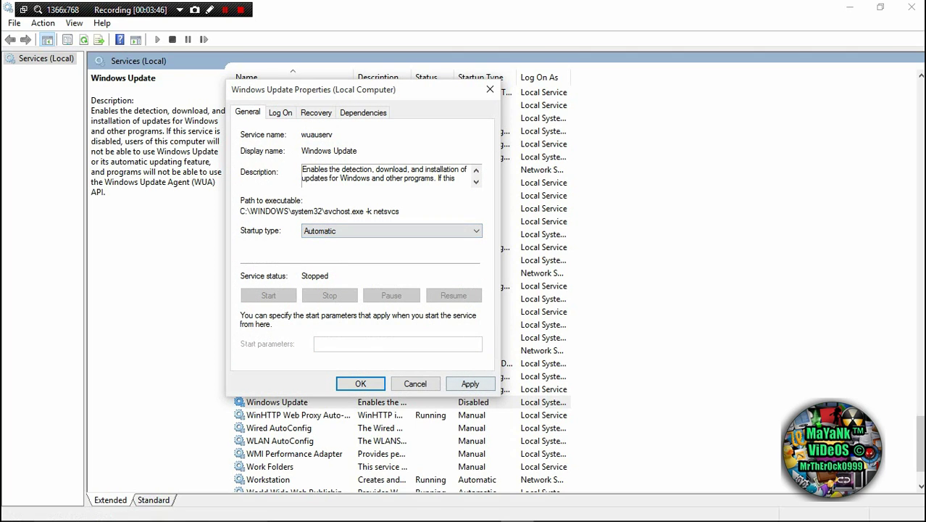
click(471, 384)
click(269, 296)
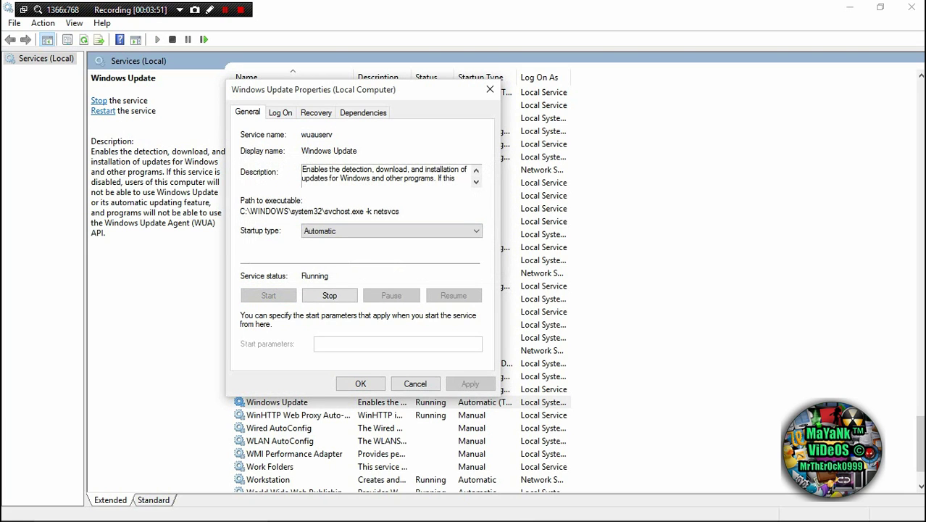
drag(392, 90, 414, 88)
click(383, 382)
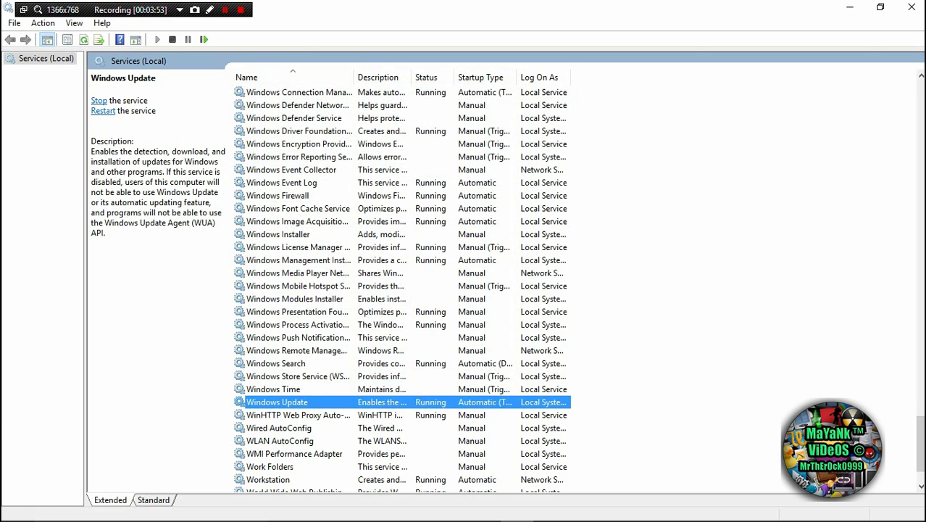
Set the Windows Update service's startup type to Disabled, stop the service, and save its properties
right_click(312, 402)
click(355, 376)
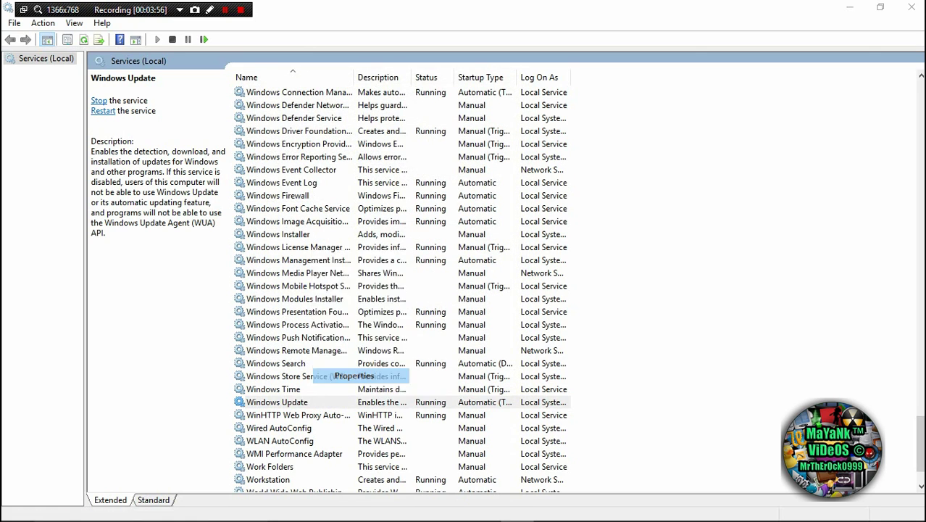
click(414, 228)
click(348, 269)
click(492, 382)
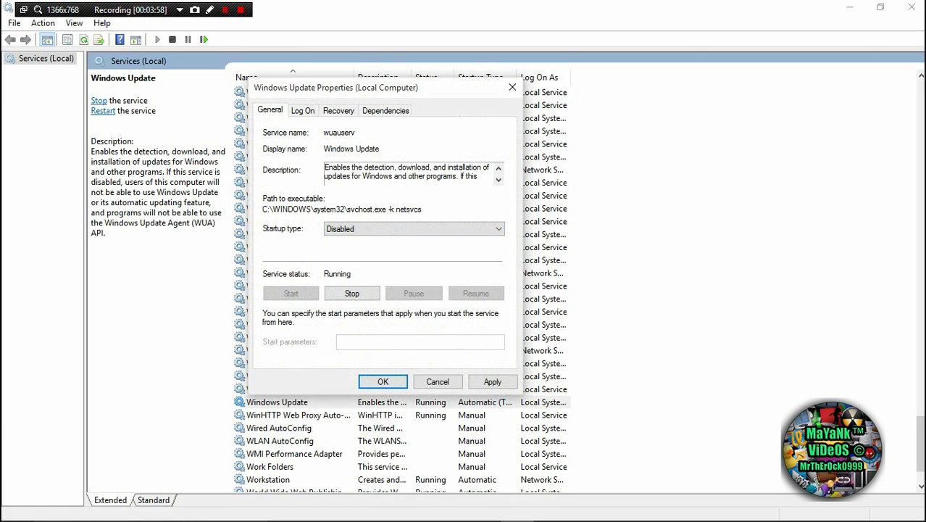
click(351, 293)
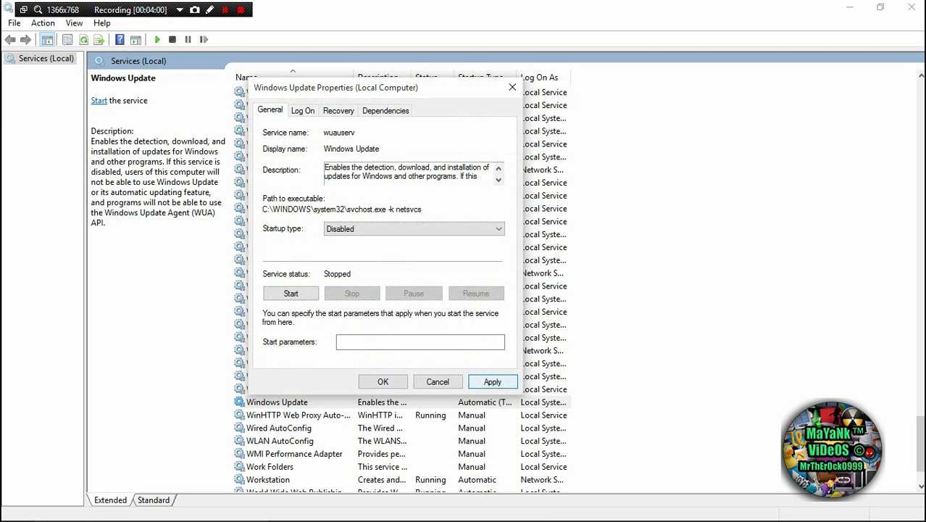
click(492, 381)
click(383, 381)
Look back through the services list up to its beginning for other unneeded services, checking Origin Client Service
scroll(339, 339, up, 4)
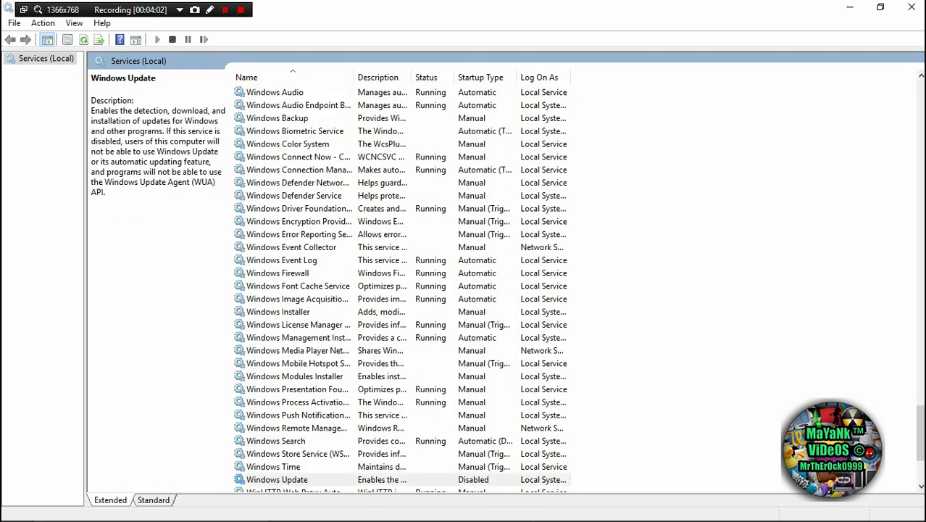
scroll(339, 338, down, 4)
scroll(304, 338, up, 20)
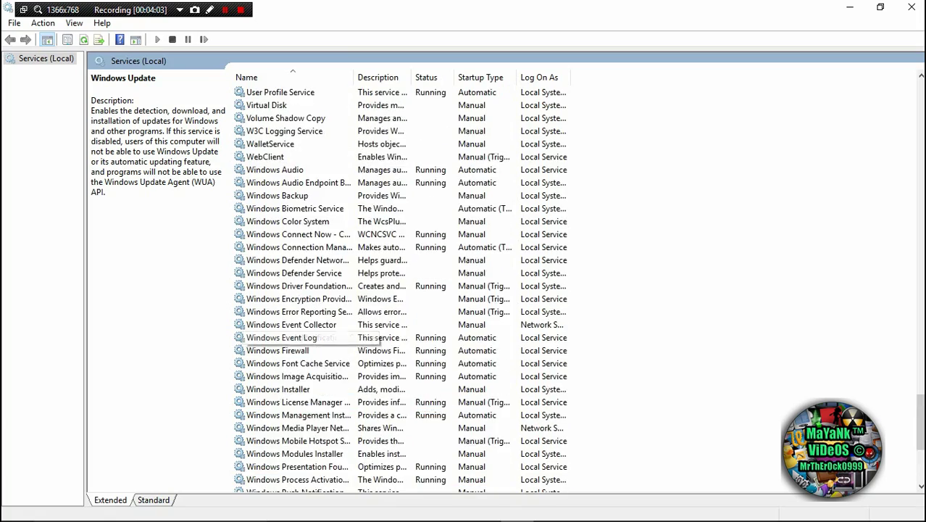
scroll(326, 290, up, 10)
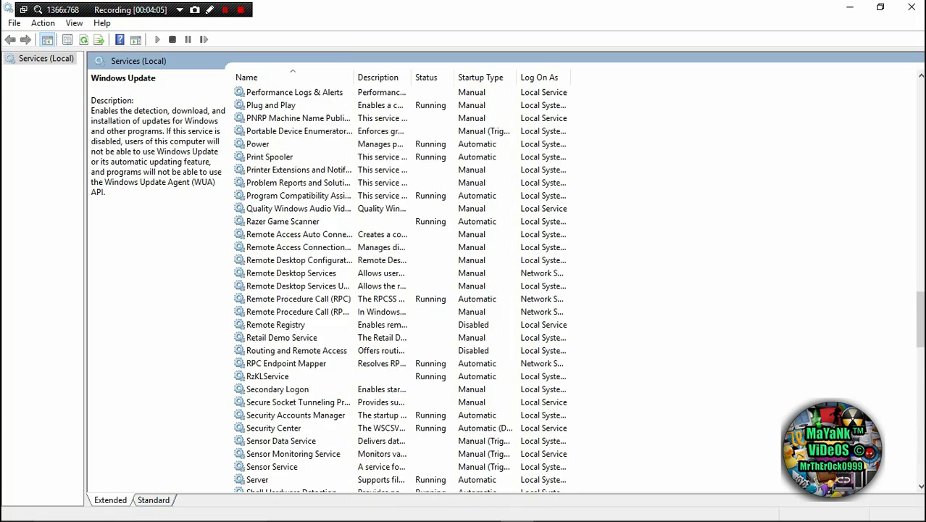
click(296, 260)
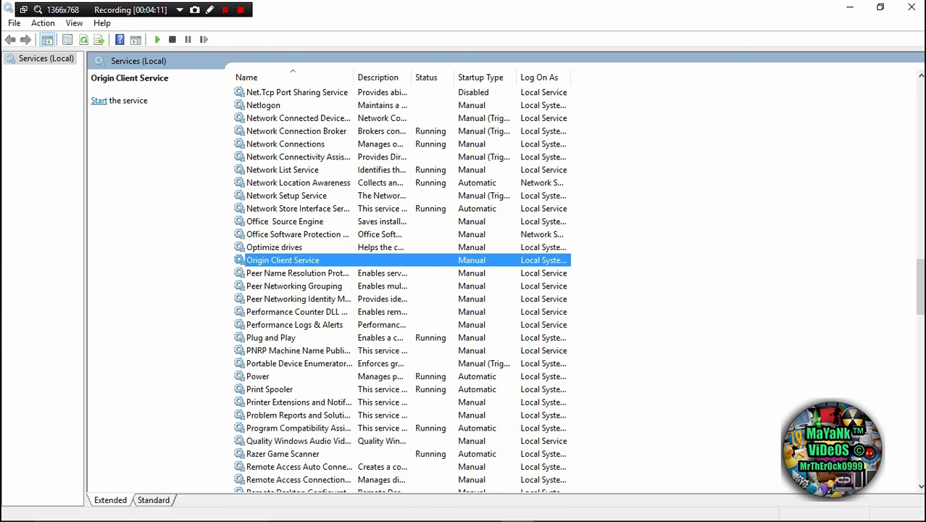
scroll(304, 259, up, 17)
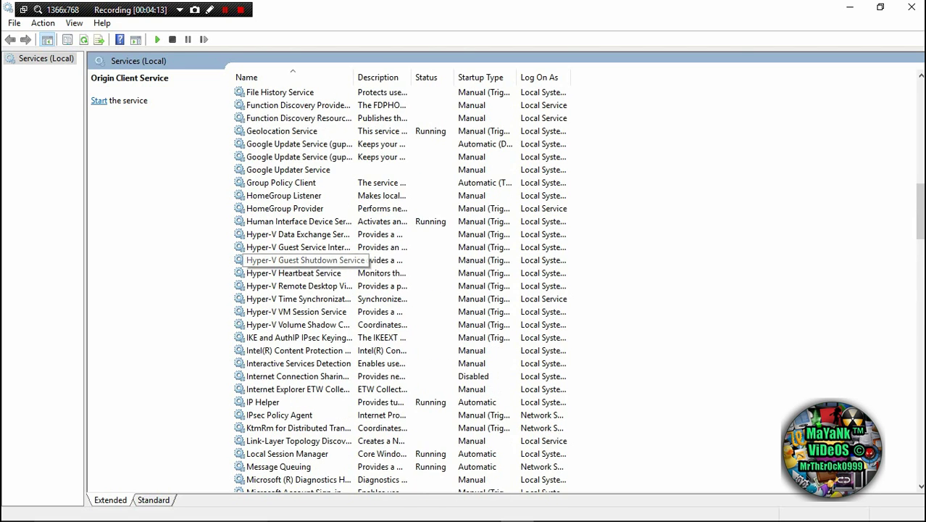
scroll(305, 259, up, 12)
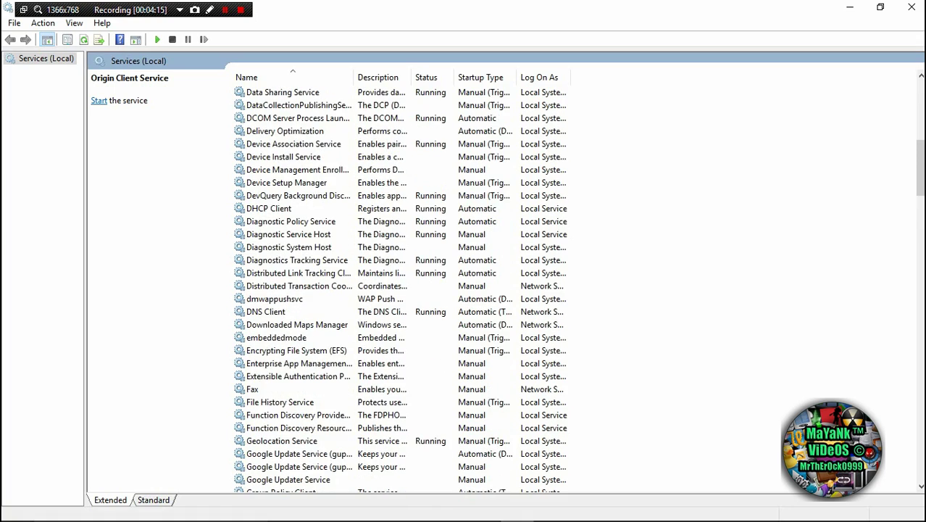
scroll(305, 304, up, 4)
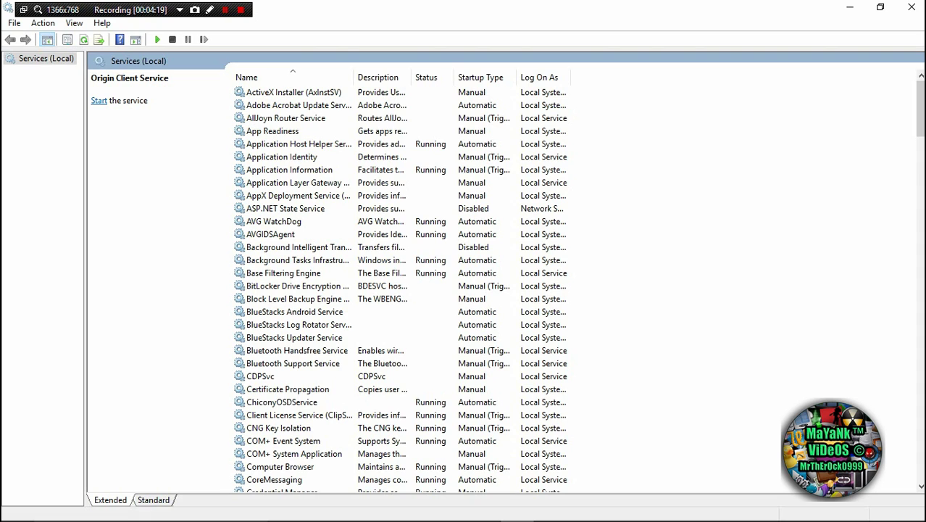
Review the BlueStacks Android Service's properties and close them without changes
click(300, 312)
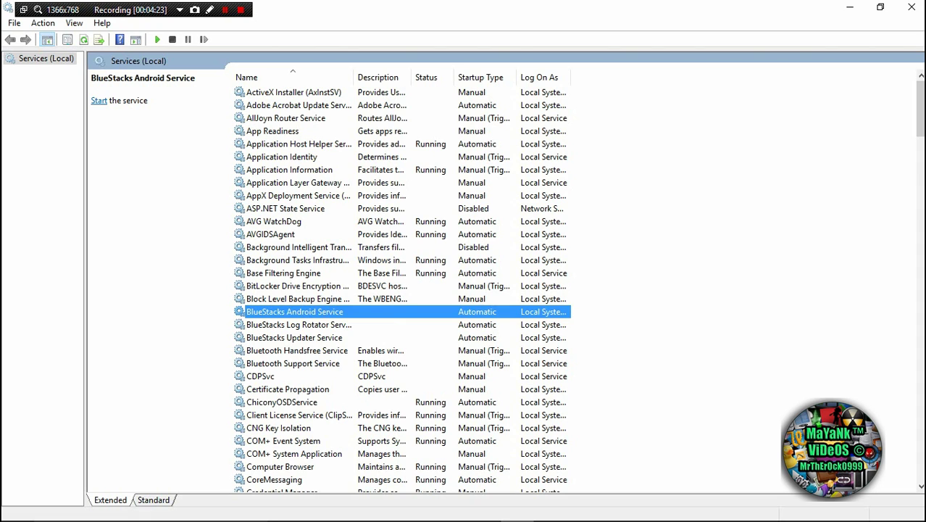
right_click(300, 311)
click(348, 441)
click(383, 381)
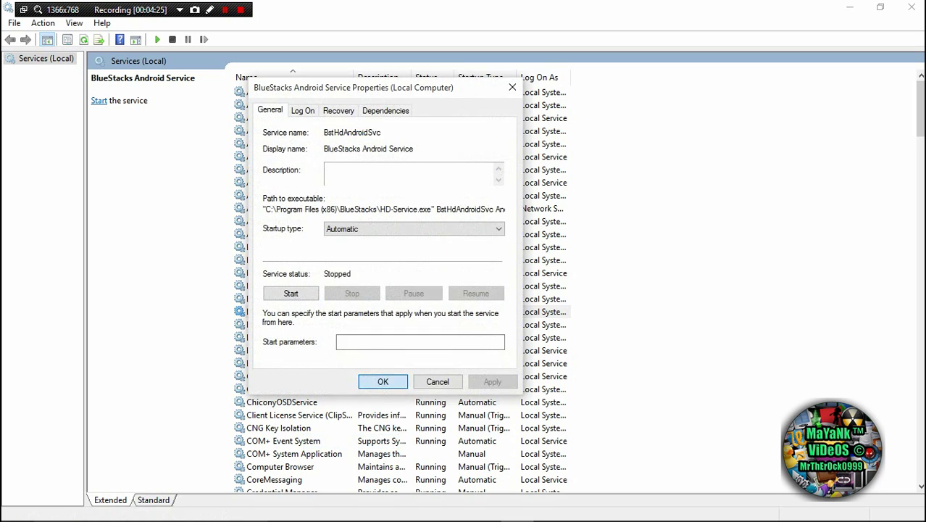
Choose Disabled as the Fax service's startup type, and close its properties without saving
scroll(403, 290, down, 2)
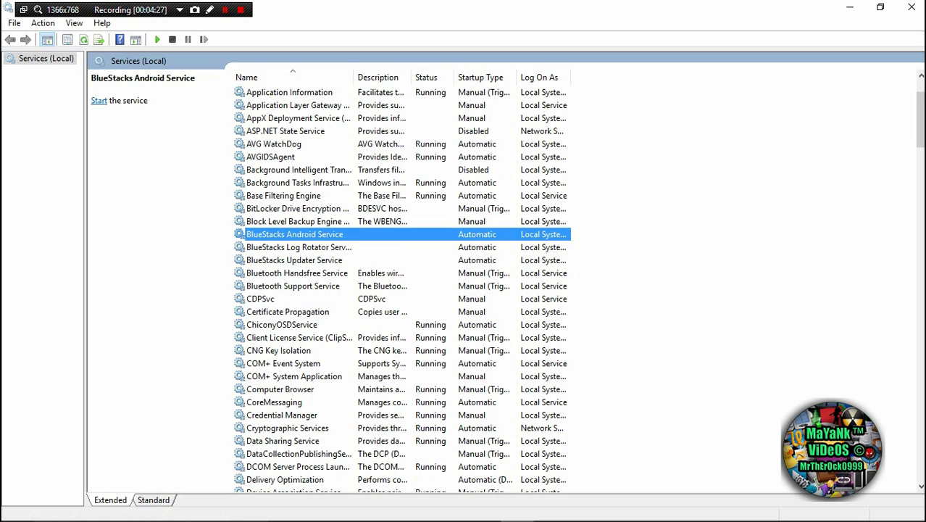
scroll(403, 290, down, 14)
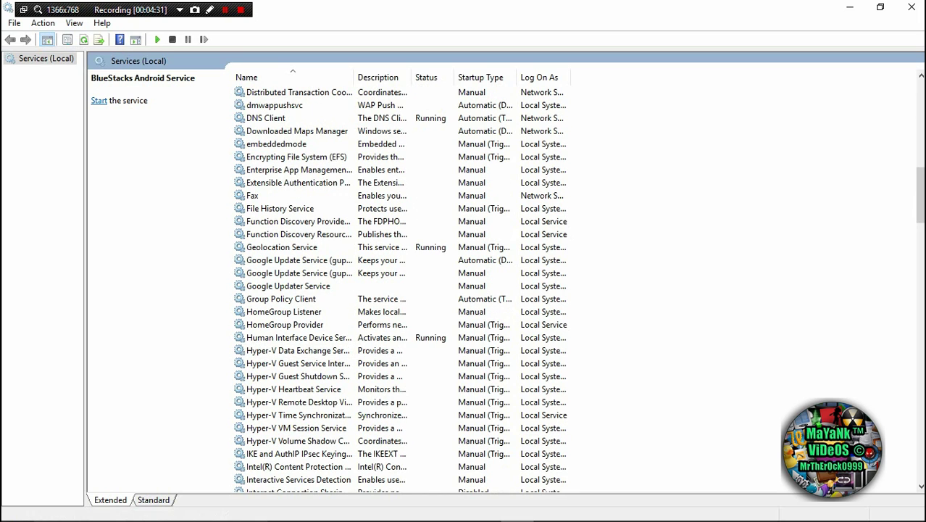
click(267, 196)
right_click(267, 198)
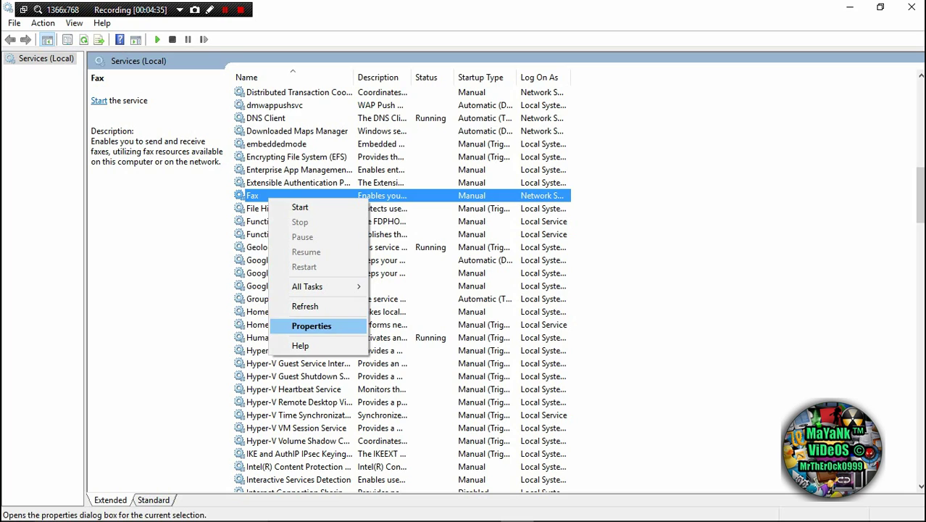
click(312, 325)
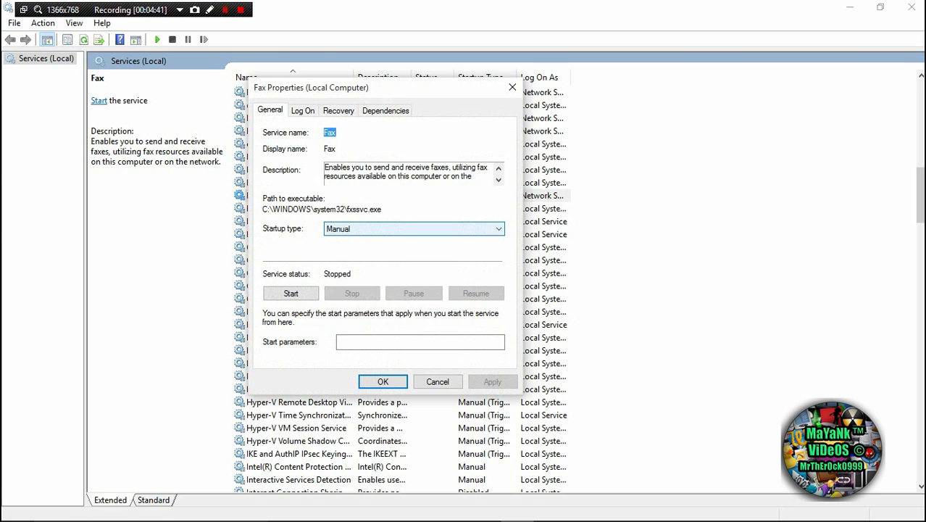
click(413, 228)
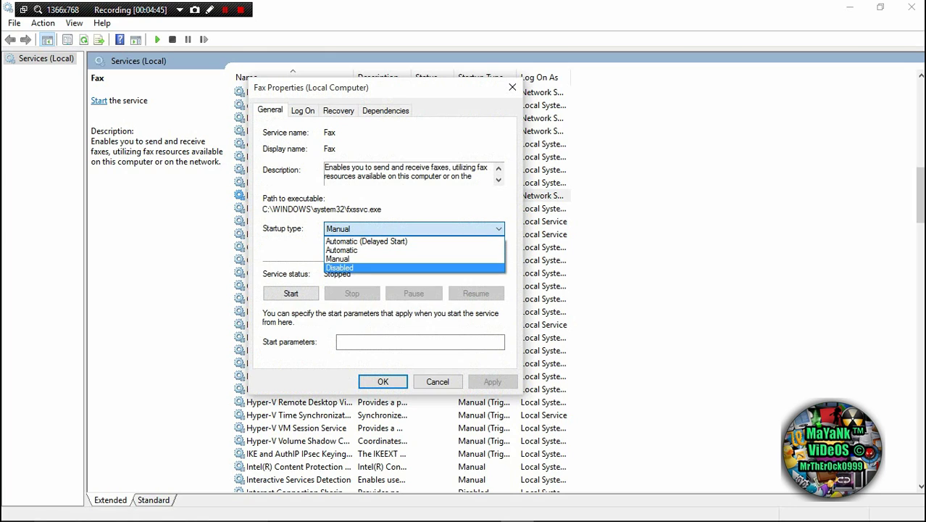
click(225, 9)
click(225, 10)
click(413, 228)
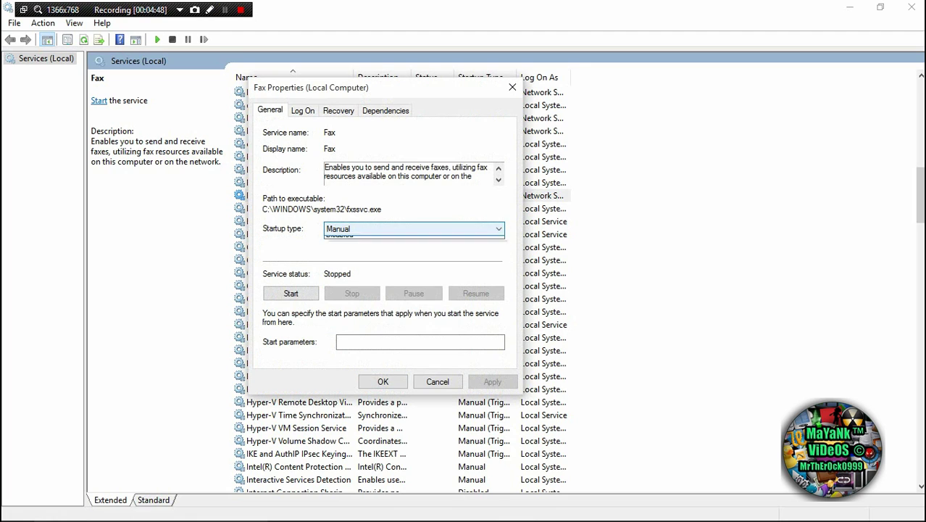
click(413, 267)
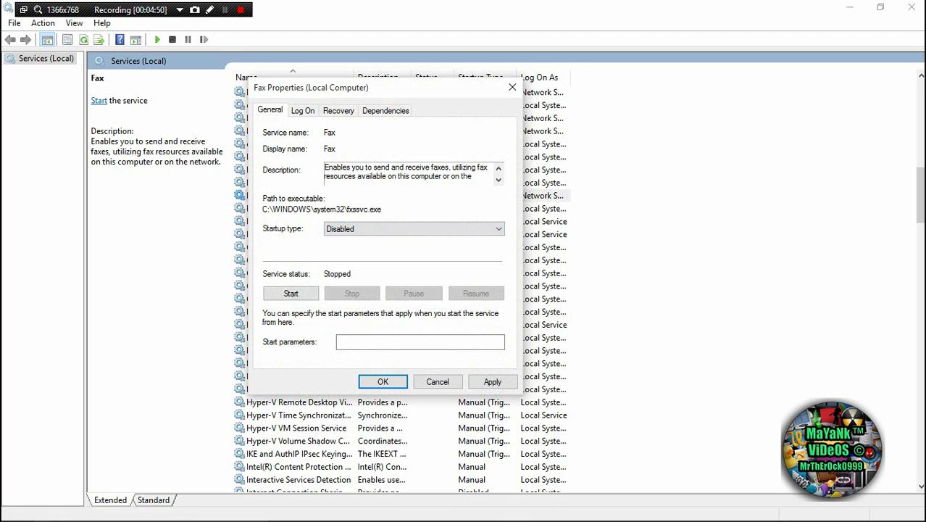
click(413, 228)
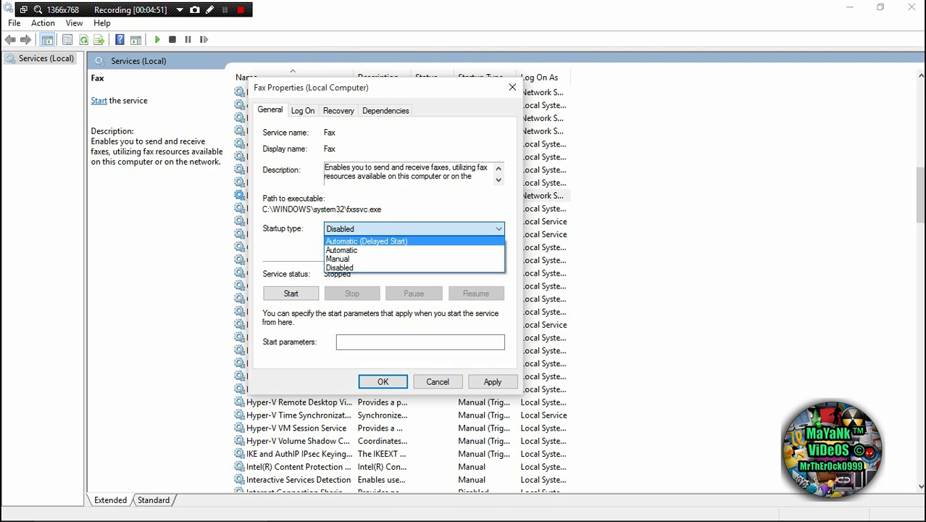
click(435, 228)
Find the Razer Game Scanner service in the list and select it
scroll(399, 282, down, 18)
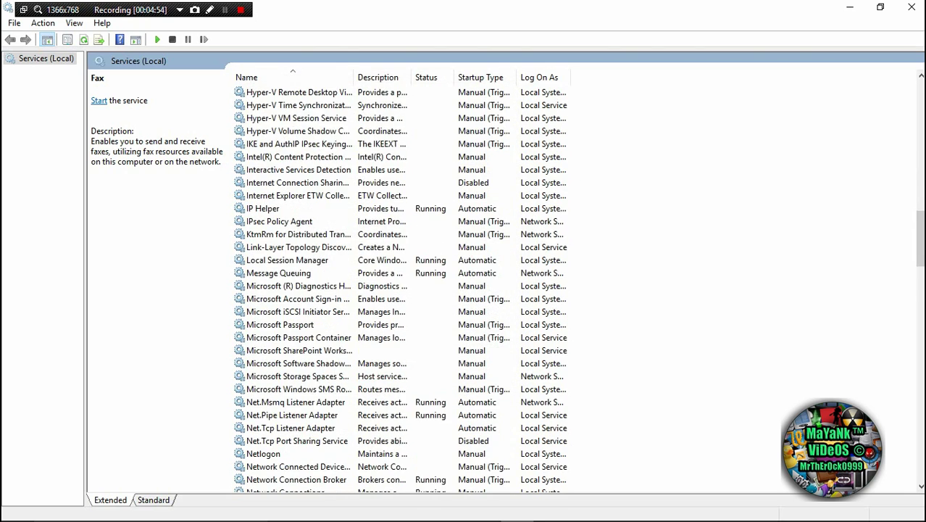
scroll(399, 283, down, 2)
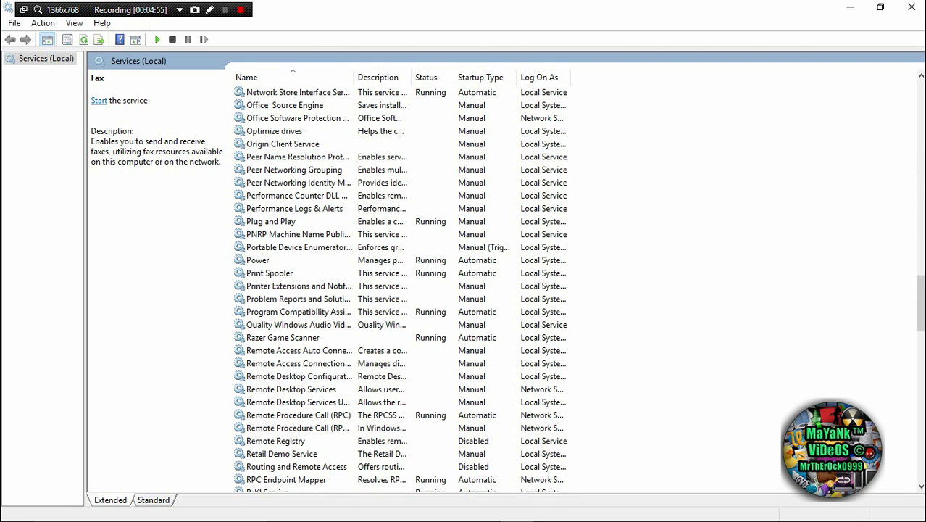
click(283, 338)
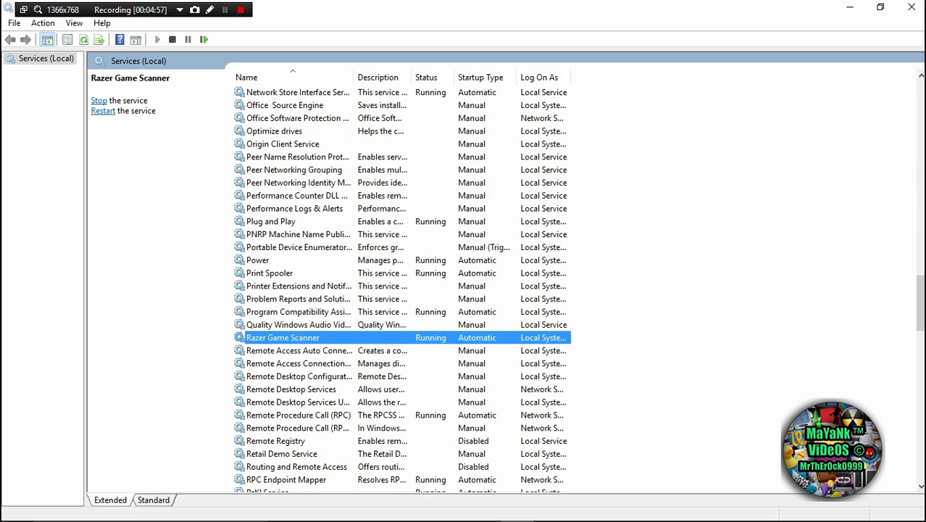
Set the Razer Game Scanner service's startup type to Disabled and save its properties
scroll(298, 299, down, 2)
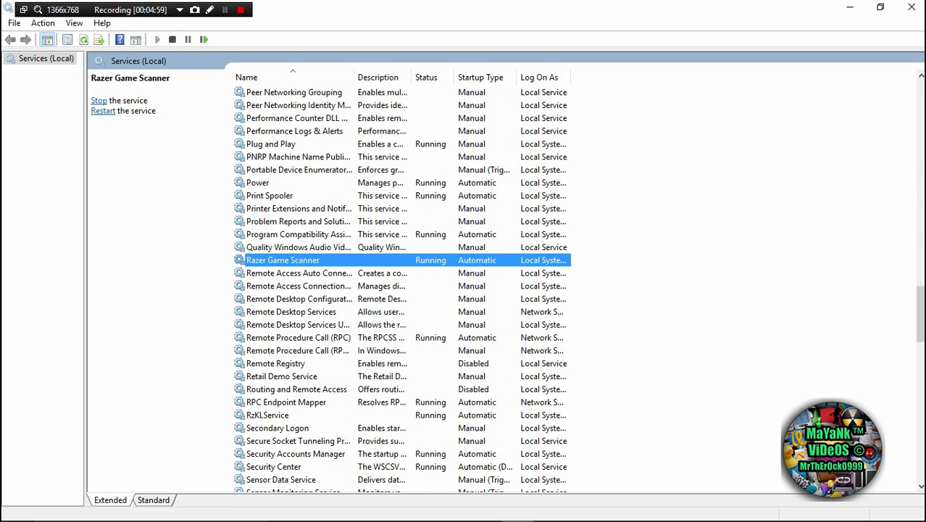
right_click(306, 261)
click(334, 390)
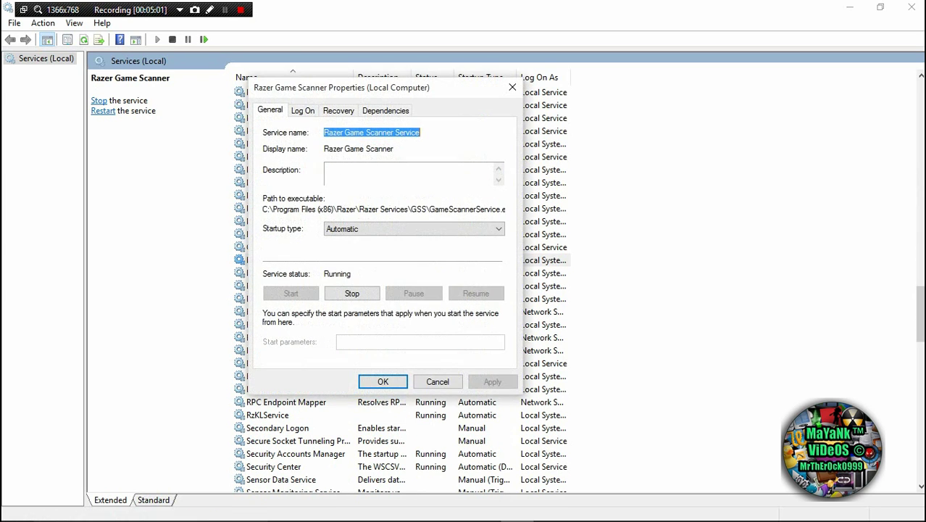
click(414, 228)
click(348, 269)
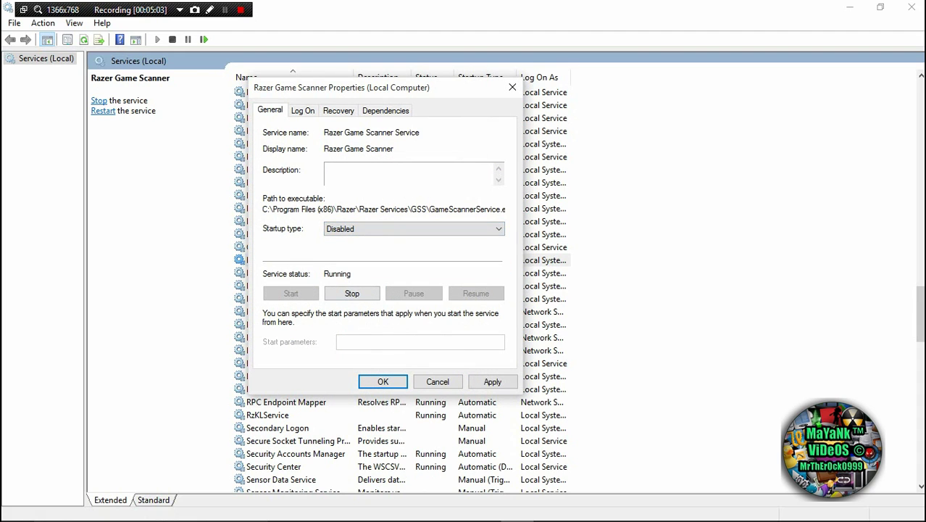
click(492, 382)
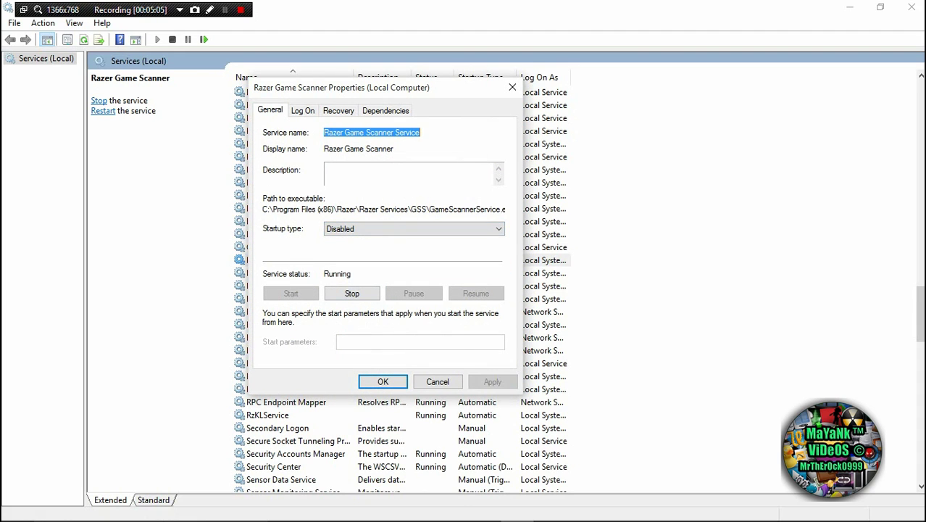
click(383, 382)
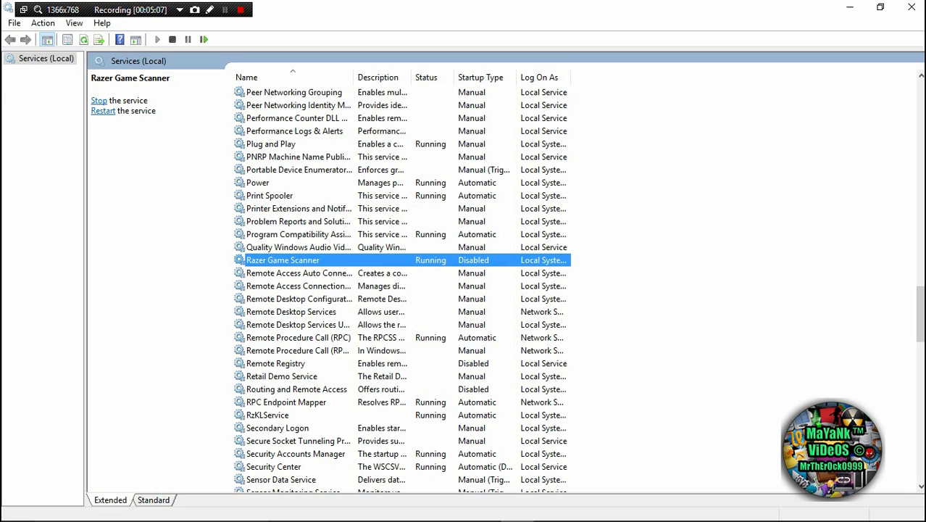
Launch System Configuration with msconfig.exe and look over the beginning of its list of services
mouse_move(517, 519)
key(super)
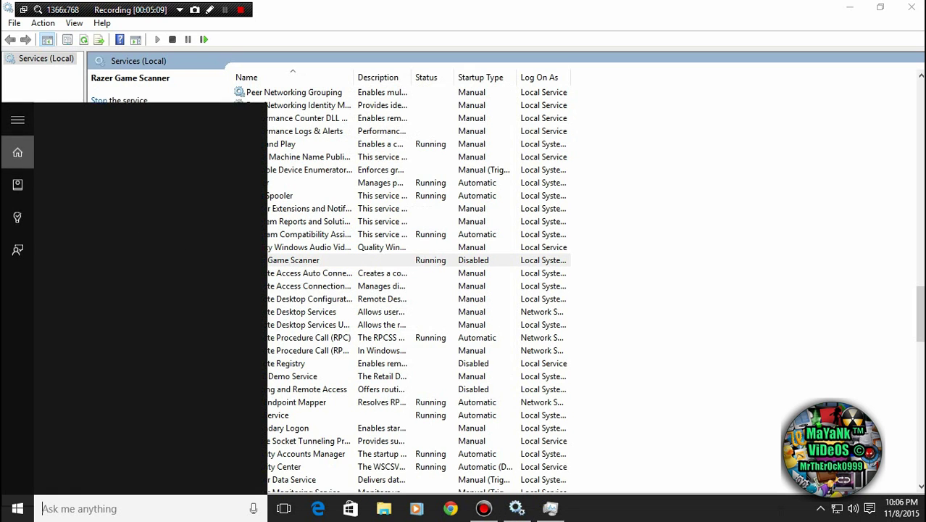
text(c)
key(BackSpace)
text(m)
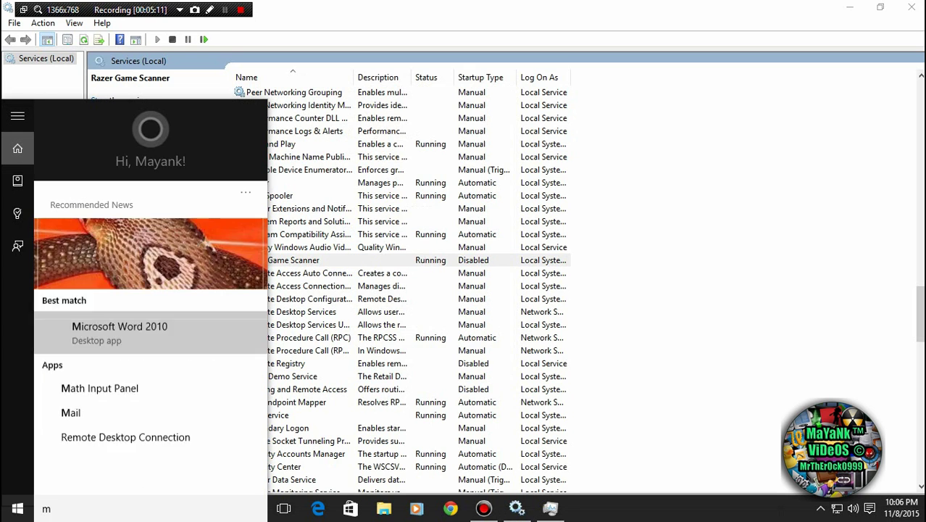
text(sconfig.exe)
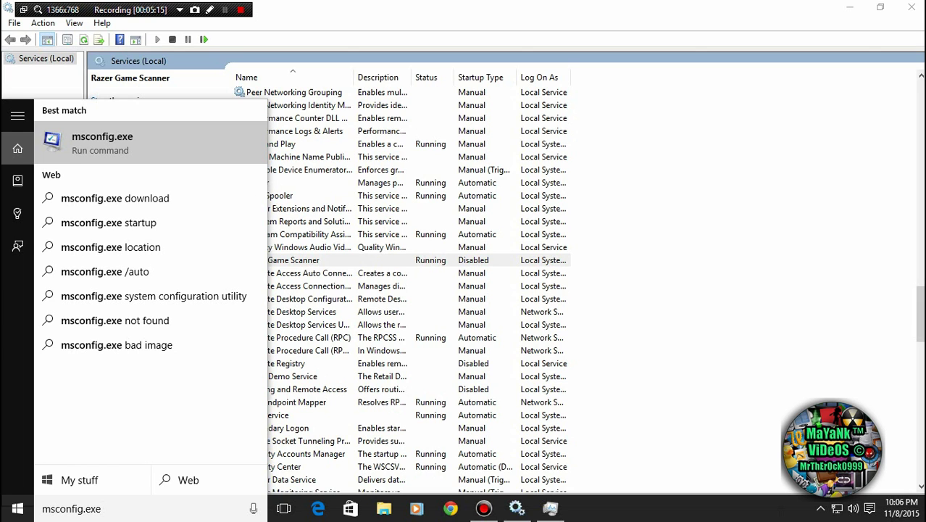
key(Return)
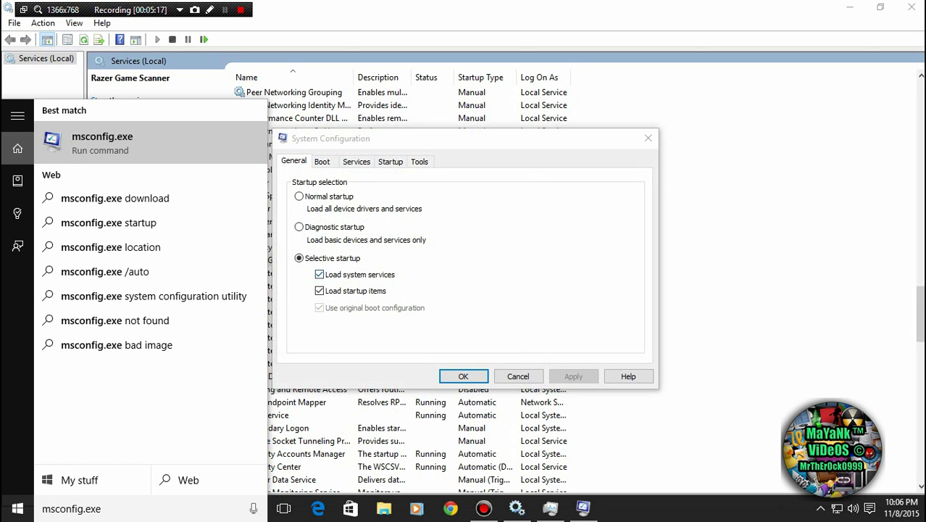
click(357, 162)
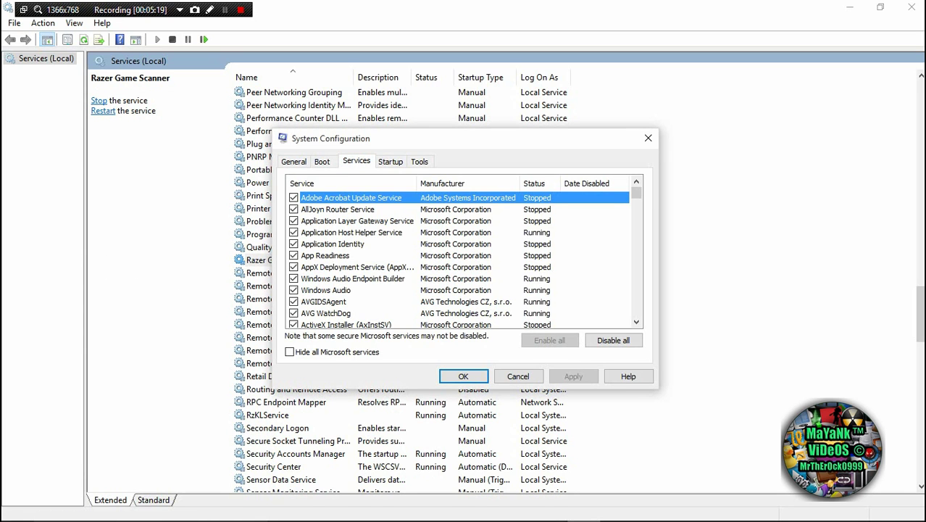
scroll(464, 253, down, 1)
scroll(435, 442, down, 1)
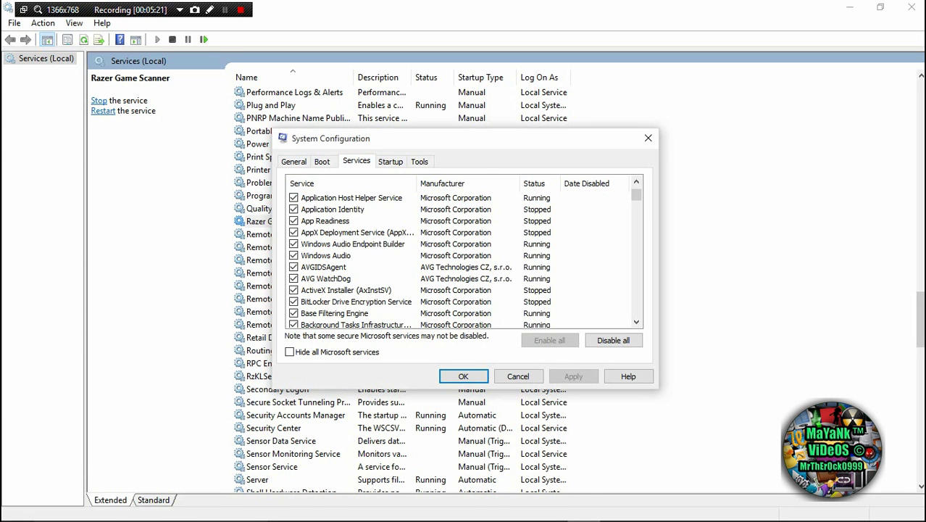
Return to System Configuration's list of services and turn off Adobe Acrobat Update Service
key(Escape)
scroll(435, 290, up, 5)
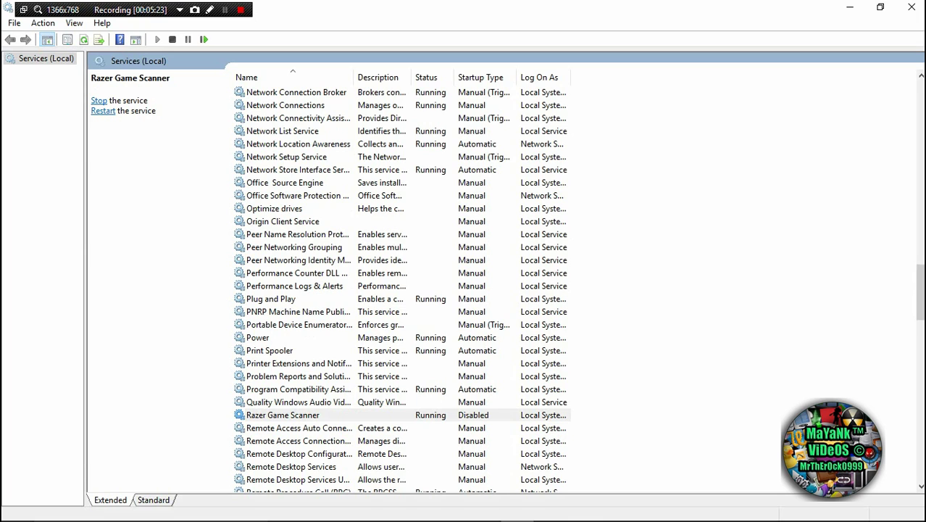
click(584, 509)
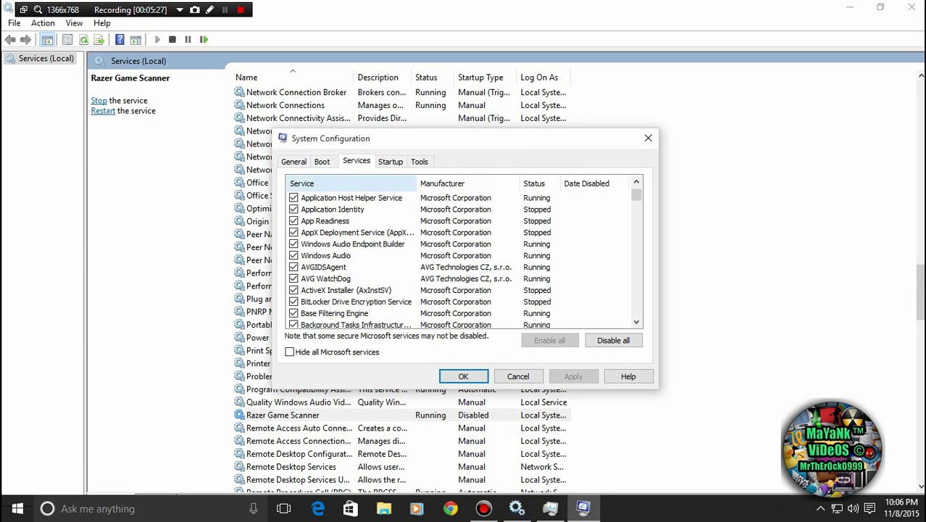
scroll(464, 256, up, 1)
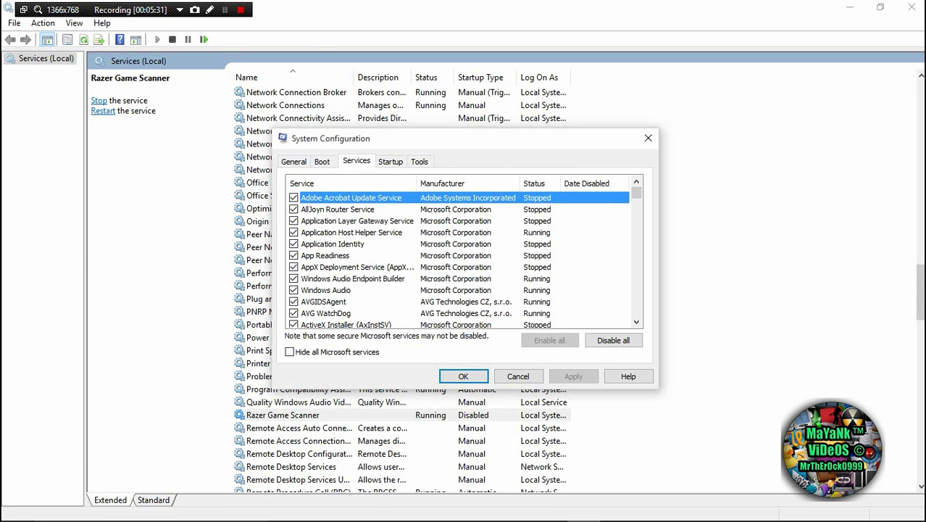
click(294, 197)
click(226, 11)
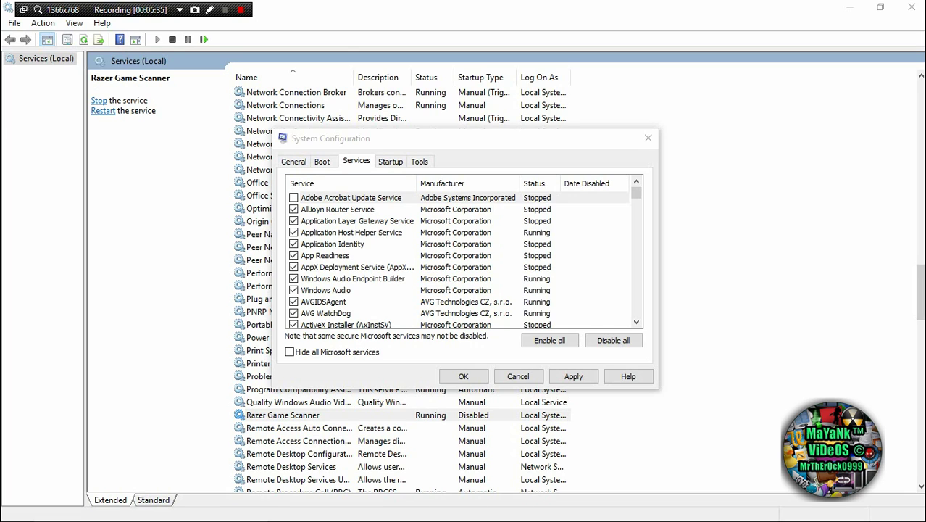
Look through the following services in System Configuration, save the changed service selection, and exit without restarting the computer
scroll(466, 257, down, 1)
scroll(464, 257, down, 1)
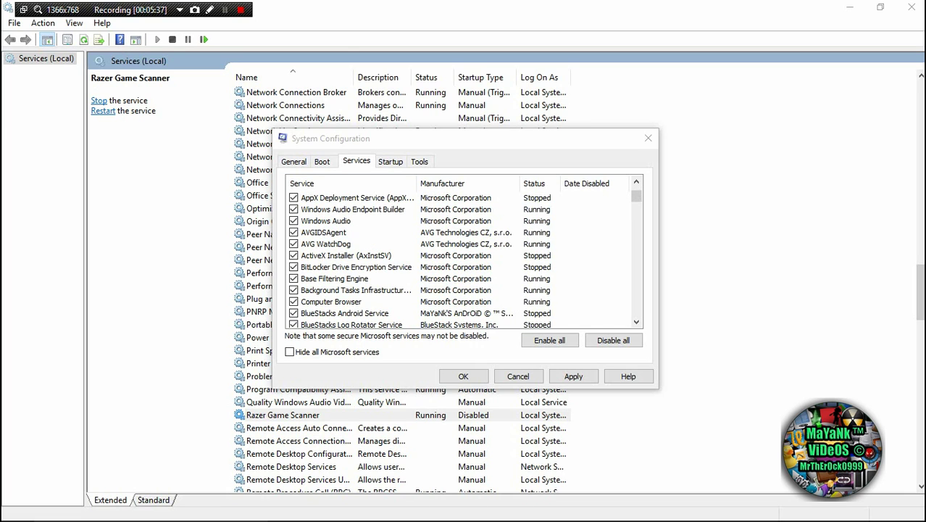
scroll(464, 257, up, 2)
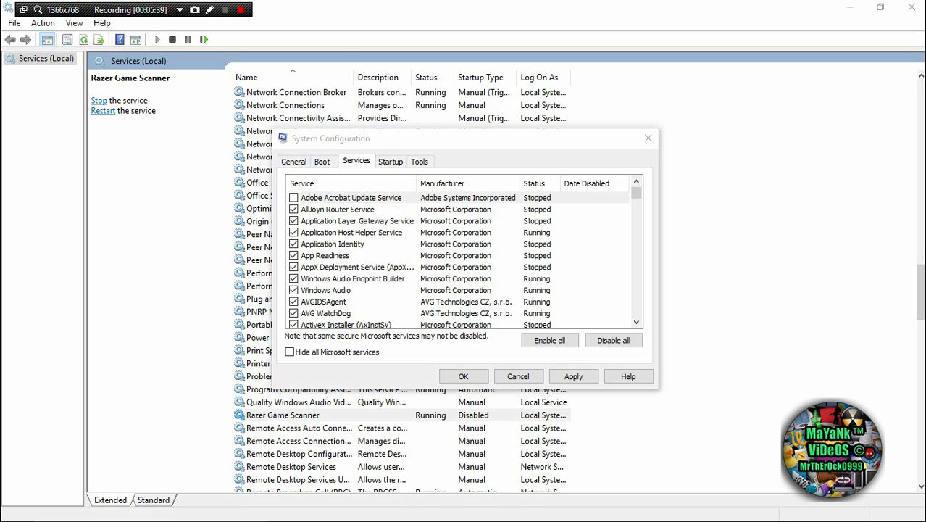
scroll(464, 258, down, 6)
scroll(464, 257, up, 2)
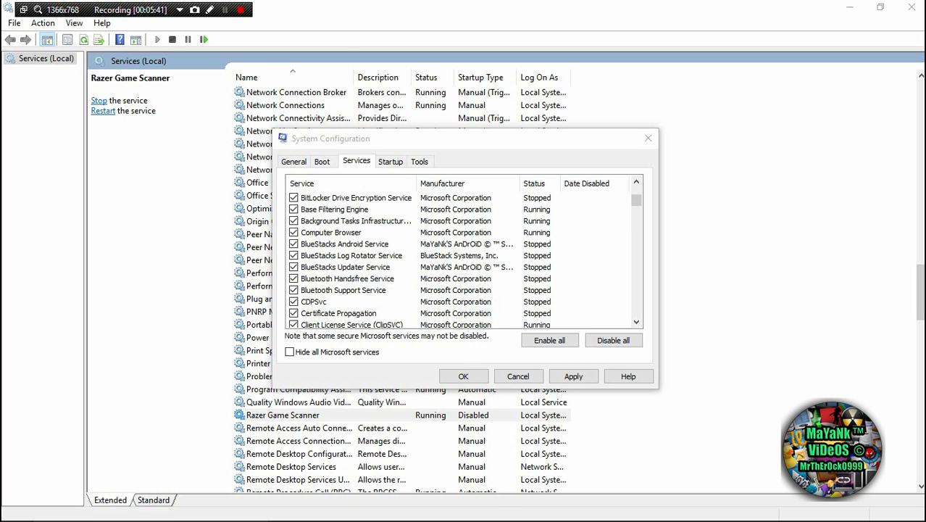
scroll(464, 257, down, 1)
scroll(464, 257, down, 1)
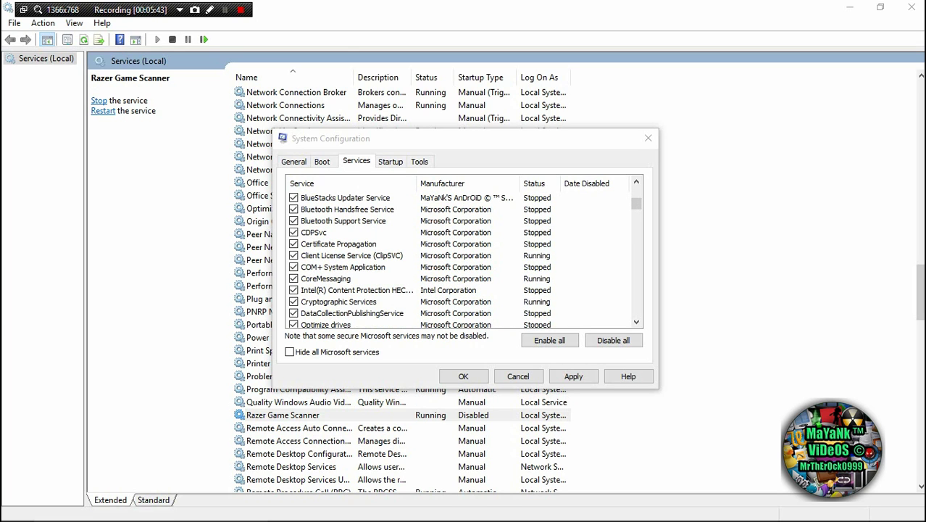
click(463, 376)
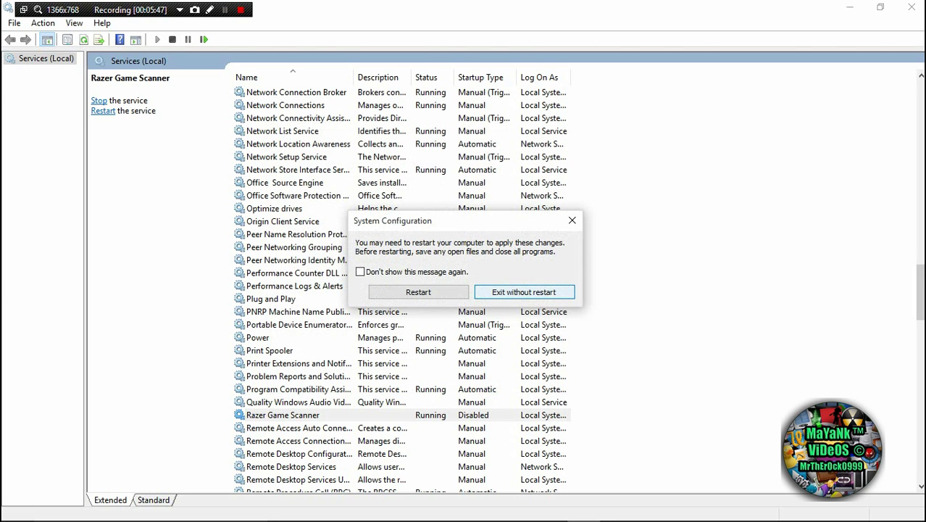
click(524, 292)
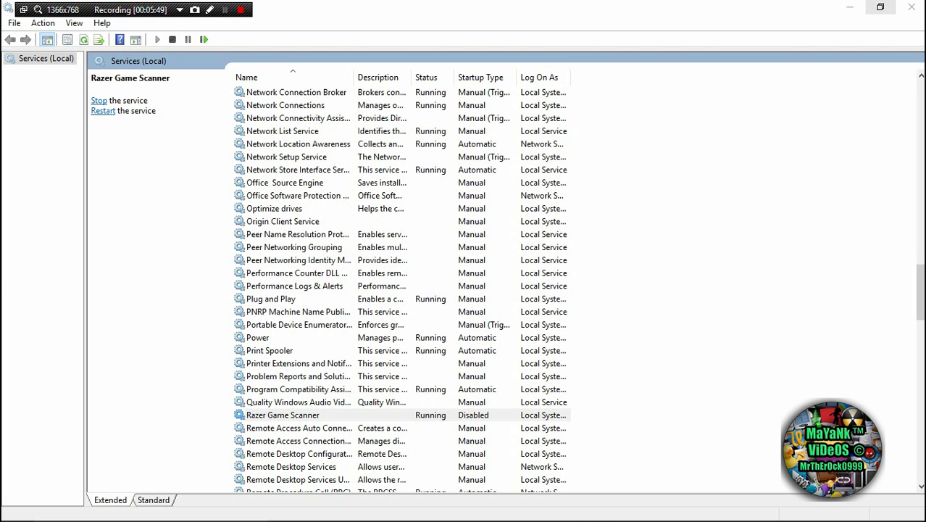
Minimize the Services window and close Task Manager to return to the desktop
click(850, 7)
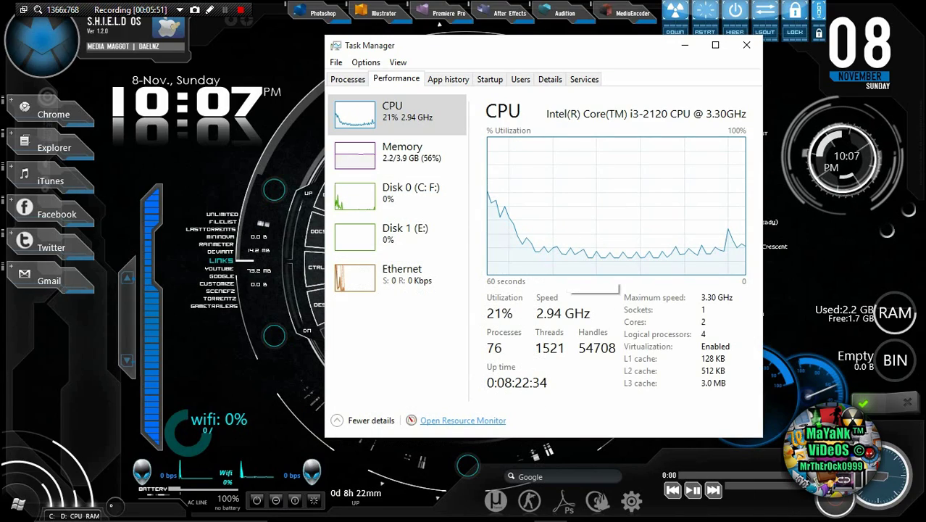
click(746, 45)
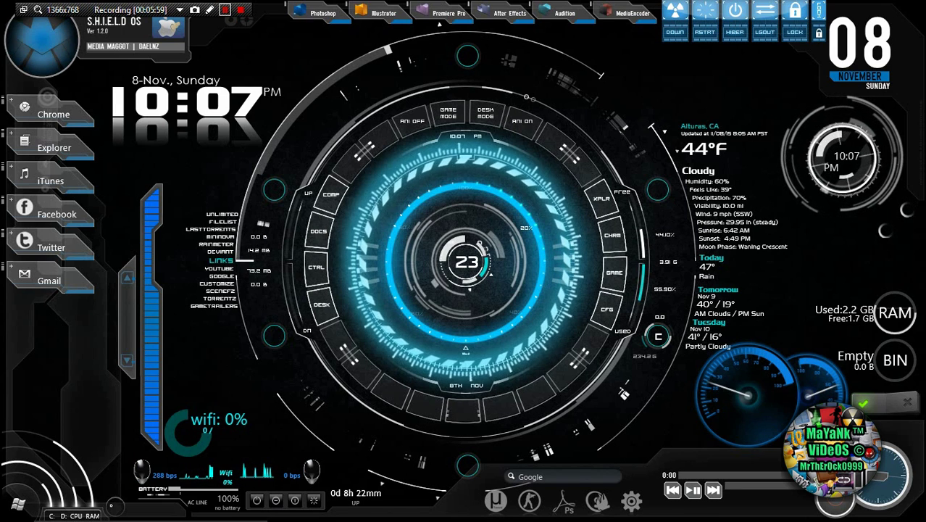
key(shift+F12)
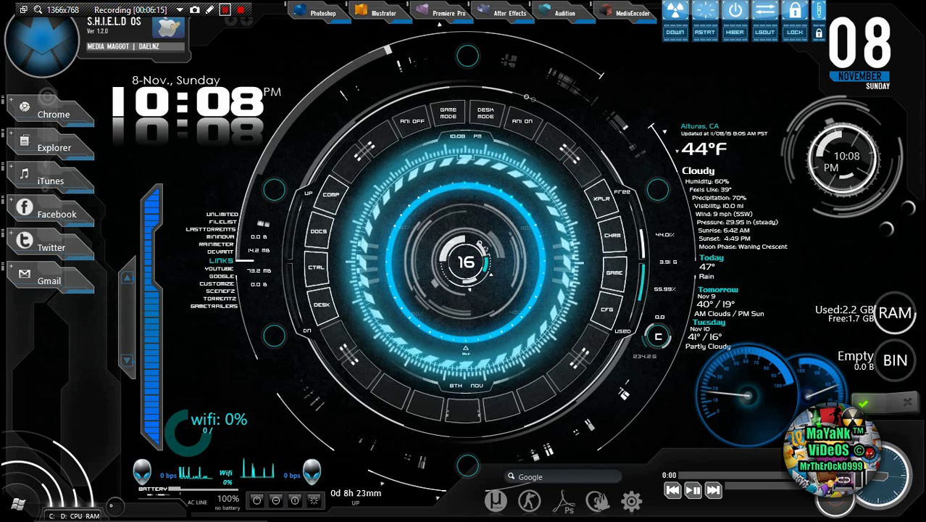
key(shift+F12)
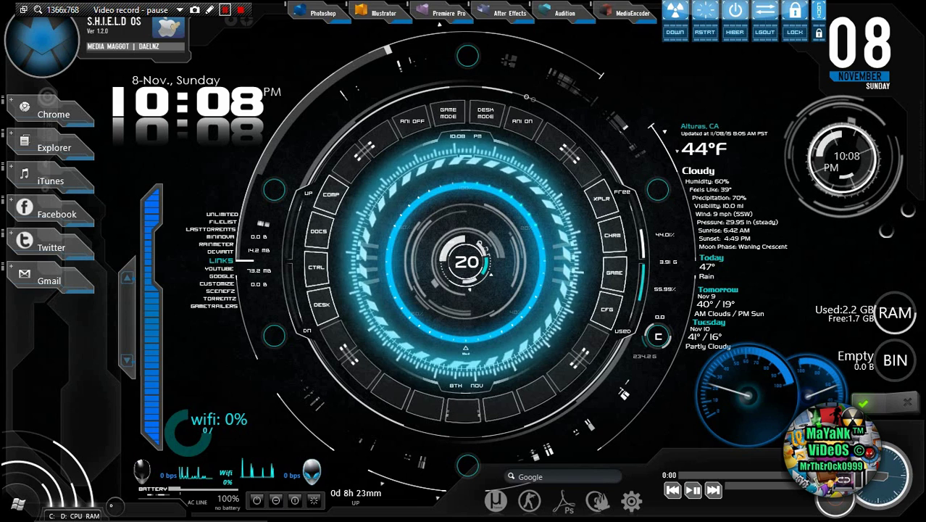